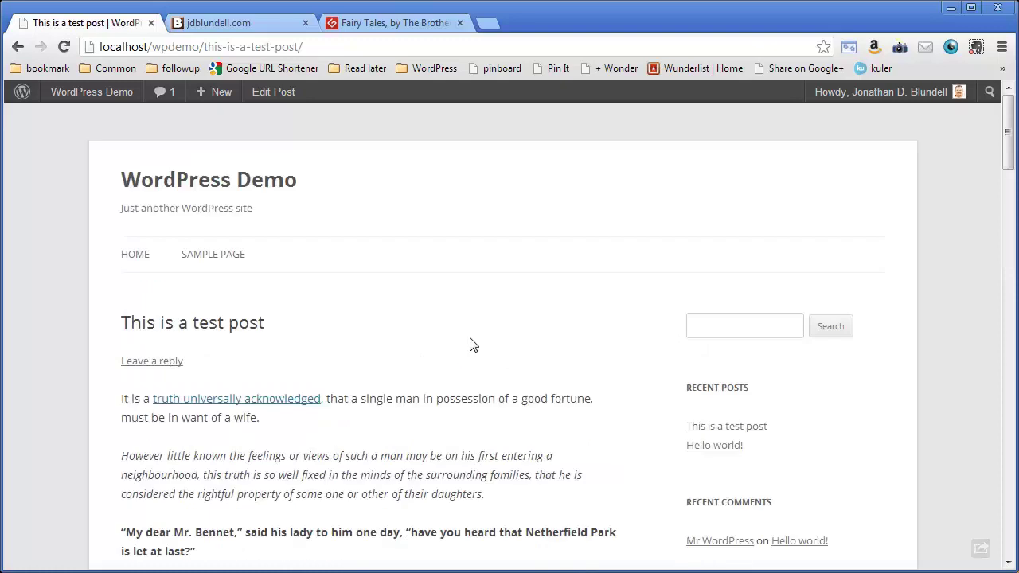
- View the site's home page, then open the Sample Page and look through its content
left_click(132, 268)
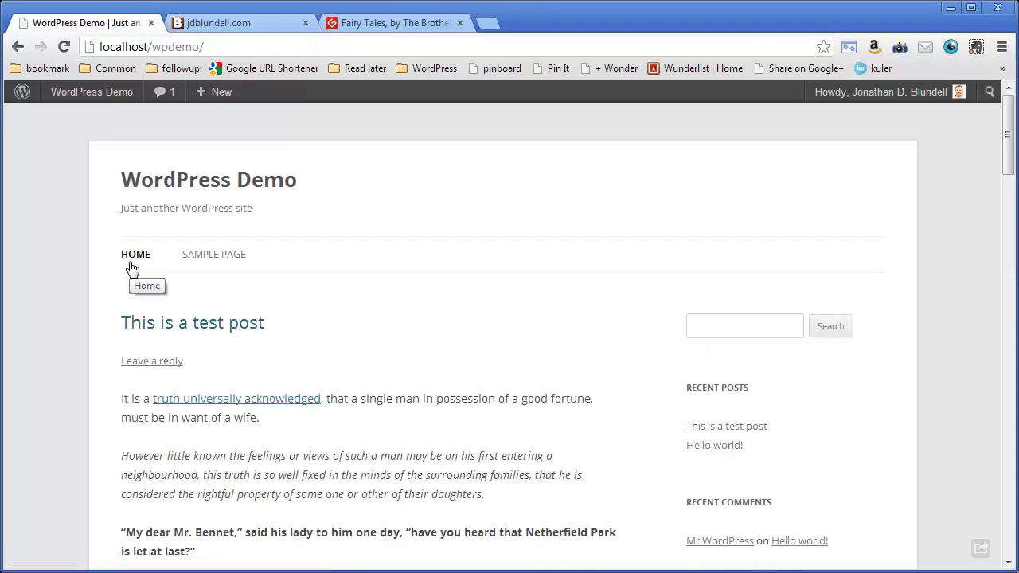
left_click(230, 265)
scroll(230, 266, "down", 4)
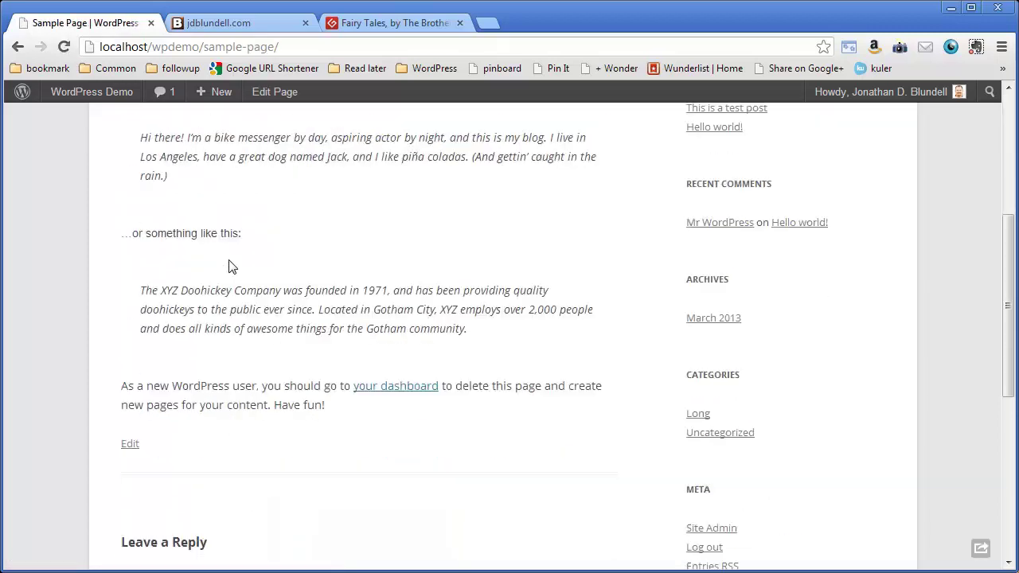
scroll(230, 265, "up", 3)
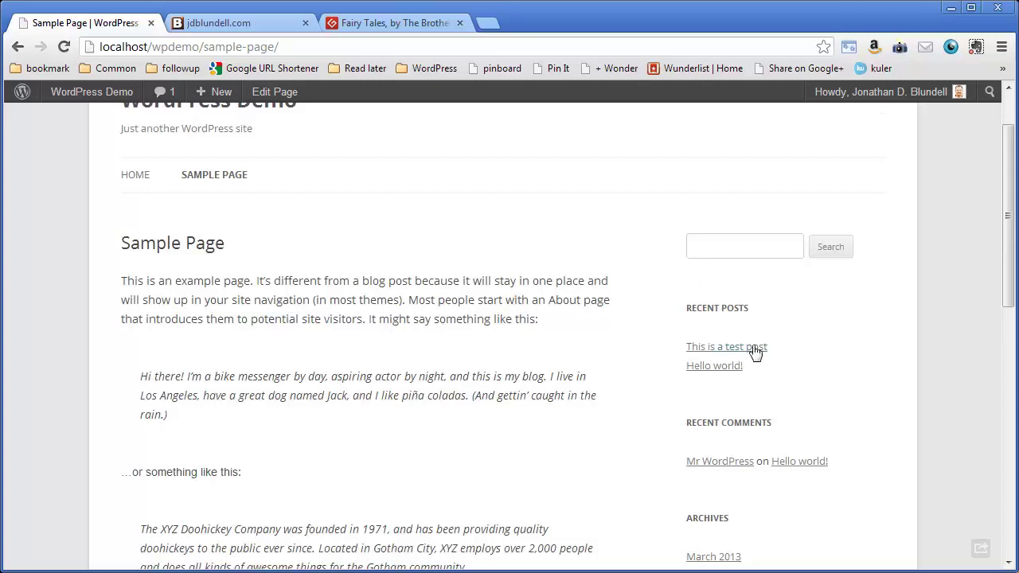
- Examine the Sample Page's Recent Posts list and its introductory paragraph, highlighting each one
left_click_drag(782, 369, 687, 305)
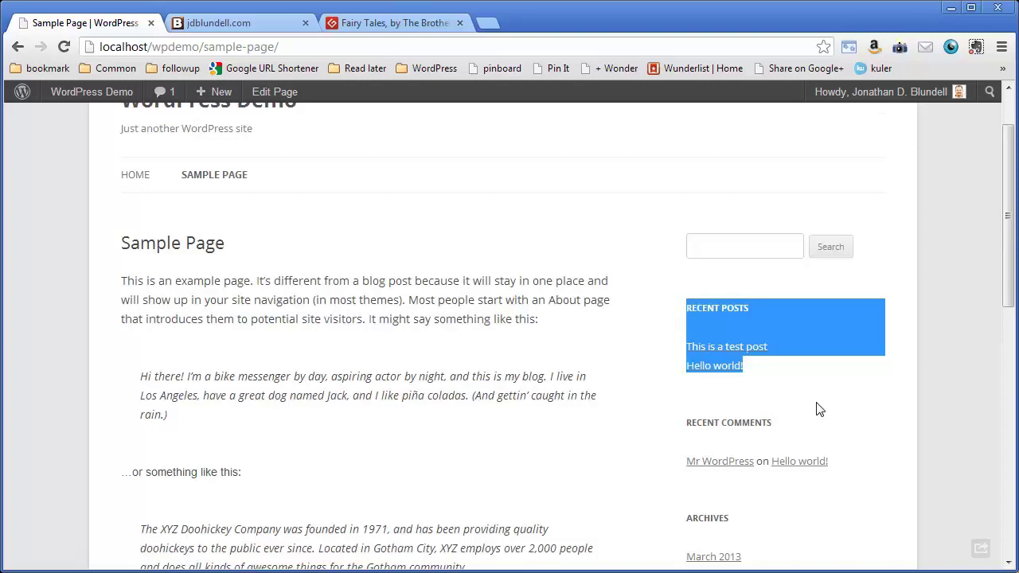
left_click(445, 293)
scroll(446, 295, "up", 2)
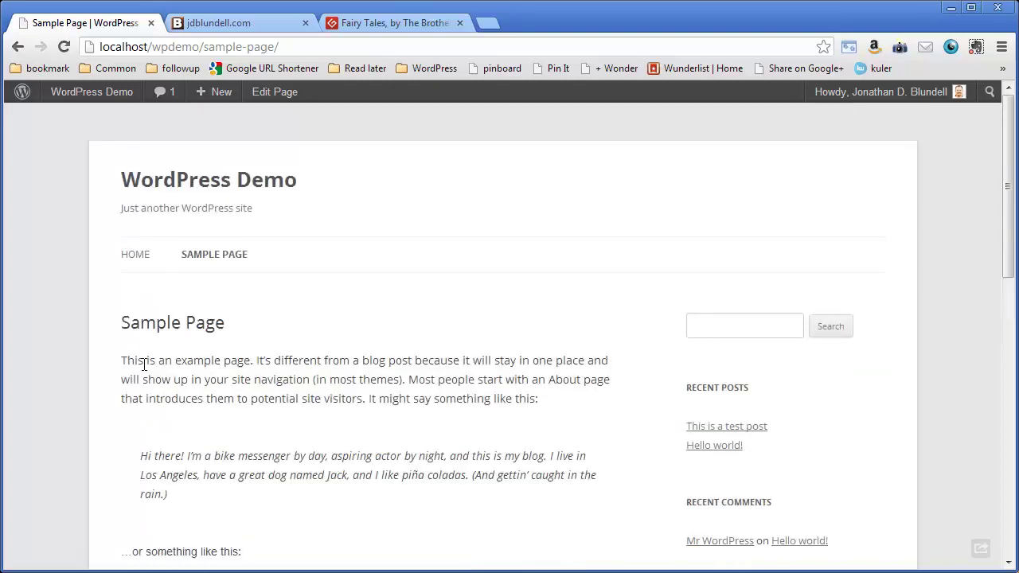
left_click_drag(123, 362, 558, 407)
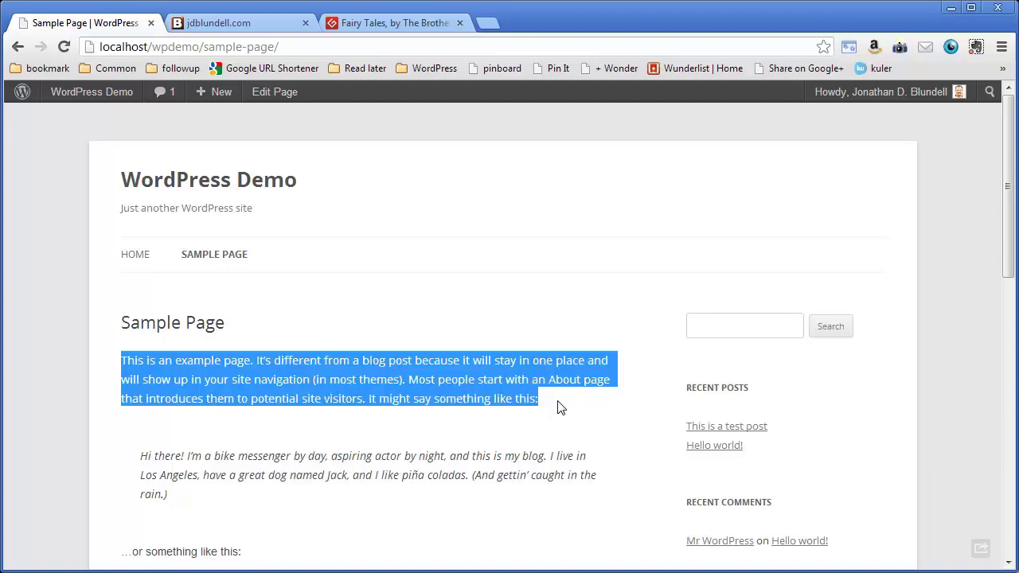
scroll(514, 426, "down", 4)
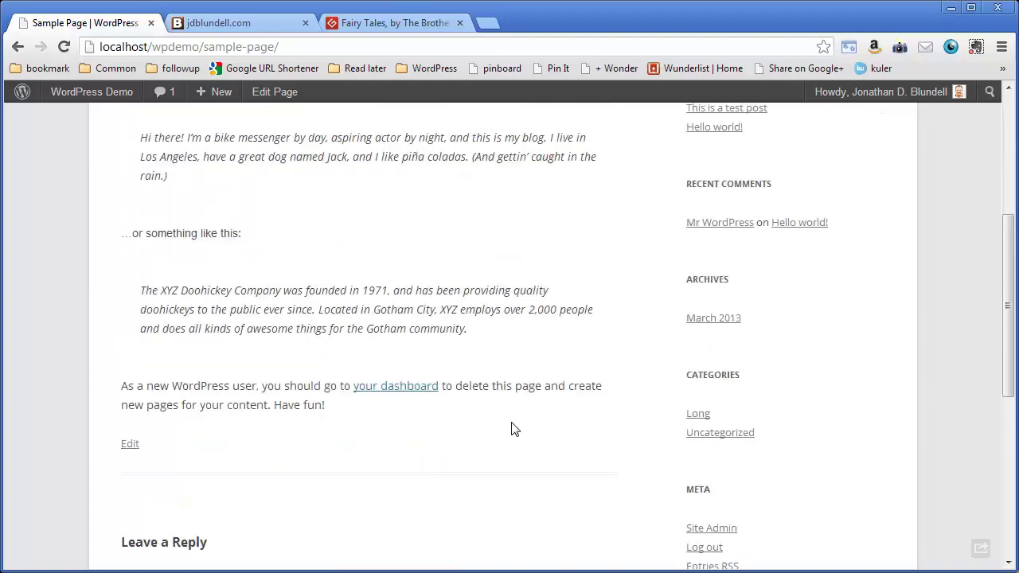
scroll(515, 430, "up", 4)
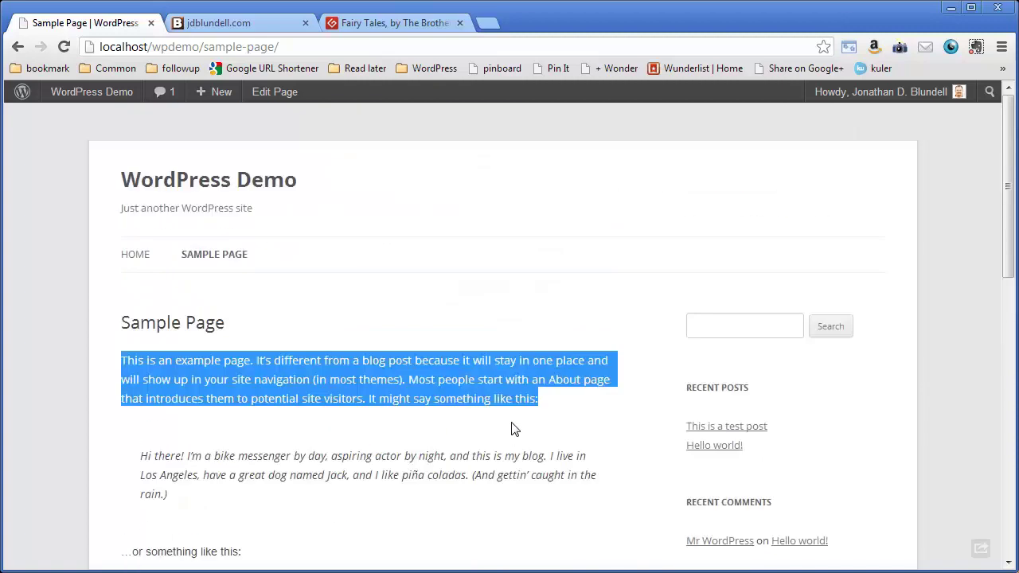
- Return to the site's home page and start adding a new page, highlighting the Add New Page heading
left_click(136, 255)
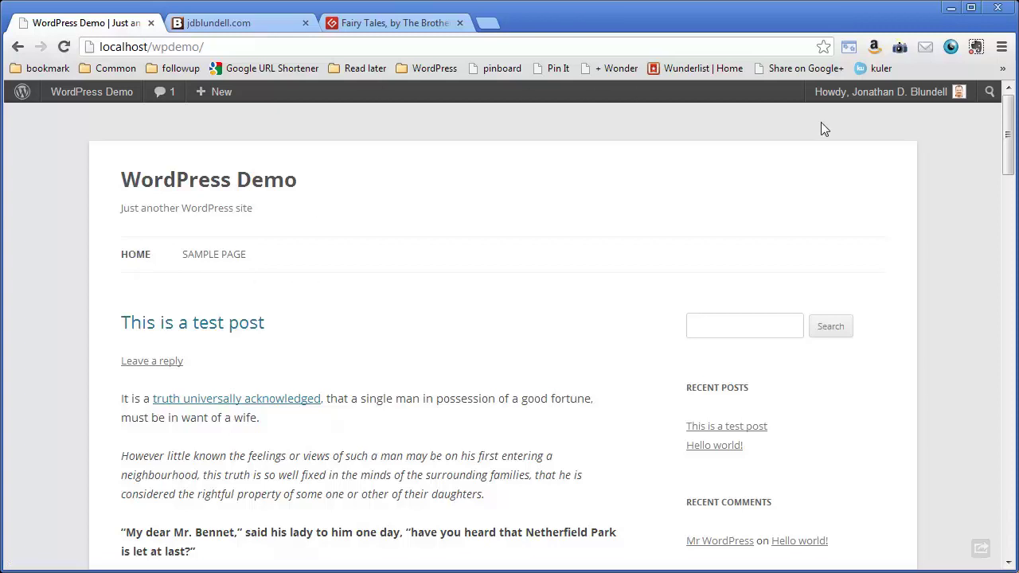
mouse_move(837, 102)
mouse_move(218, 100)
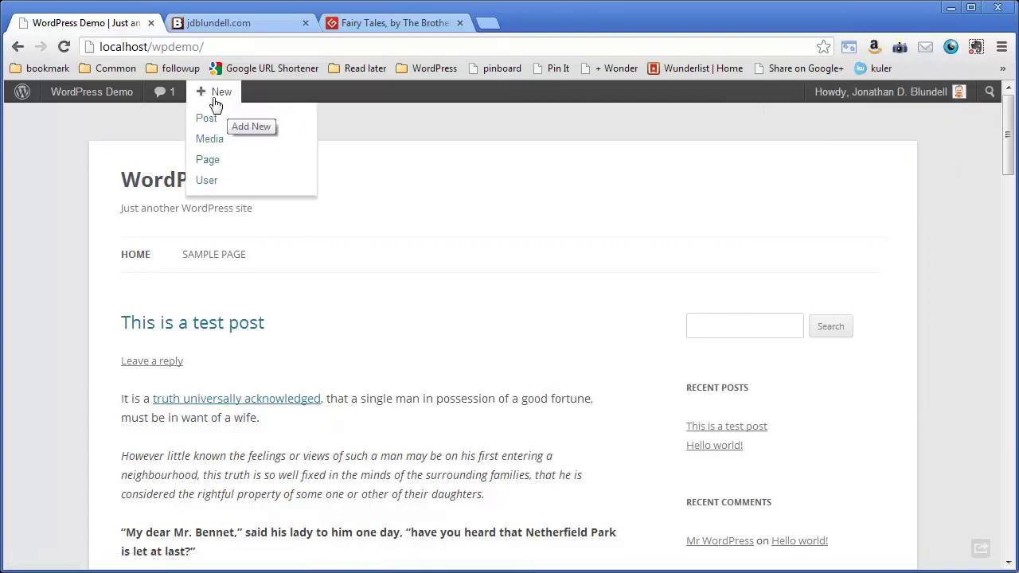
left_click(235, 171)
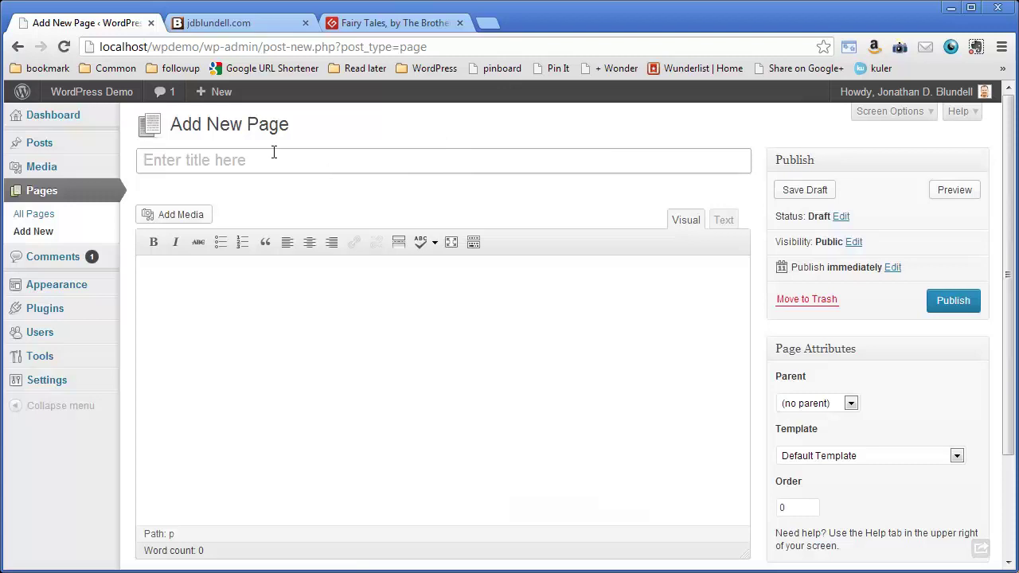
left_click_drag(172, 124, 297, 128)
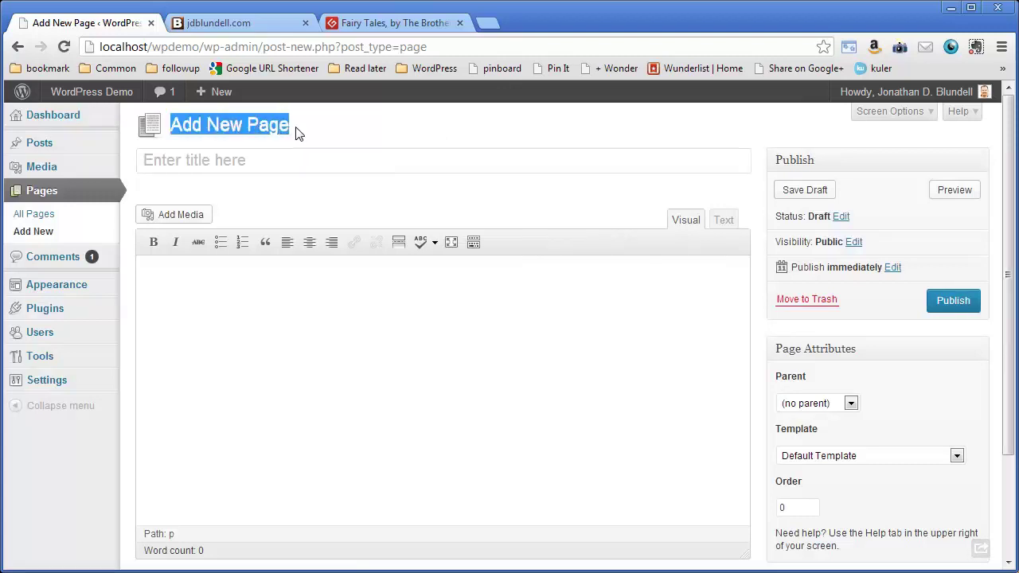
- Open the form for adding a new post and highlight its heading to compare it with the page form
mouse_move(59, 146)
left_click(158, 160)
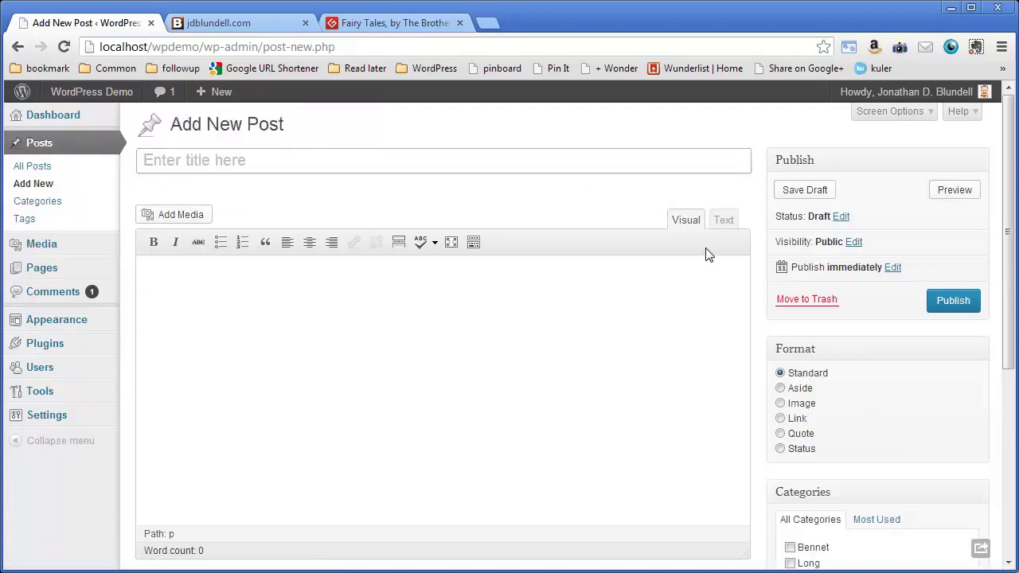
left_click_drag(171, 124, 293, 125)
- Start a new page and title it "Fairy Tales"
mouse_move(64, 274)
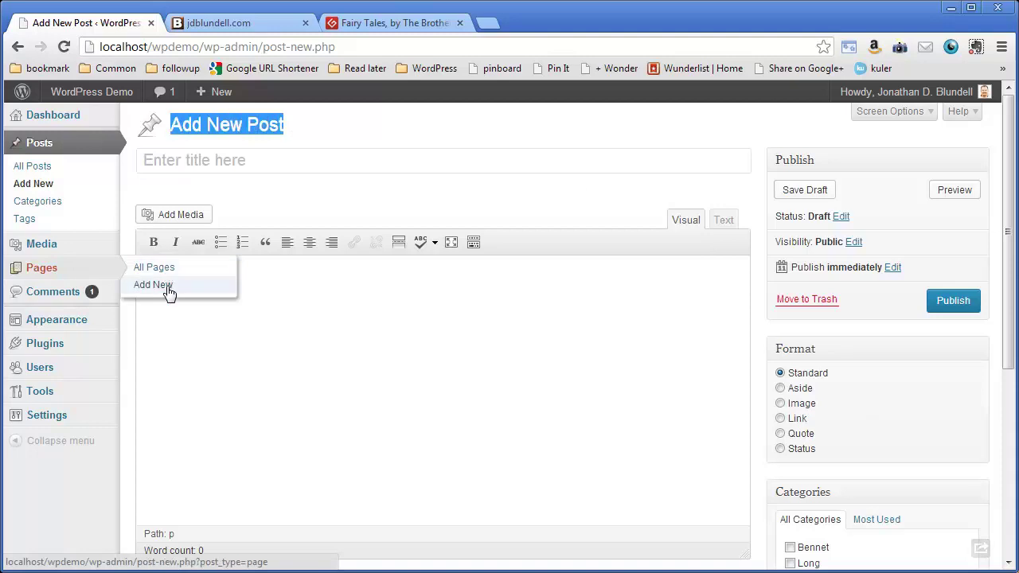
left_click(207, 296)
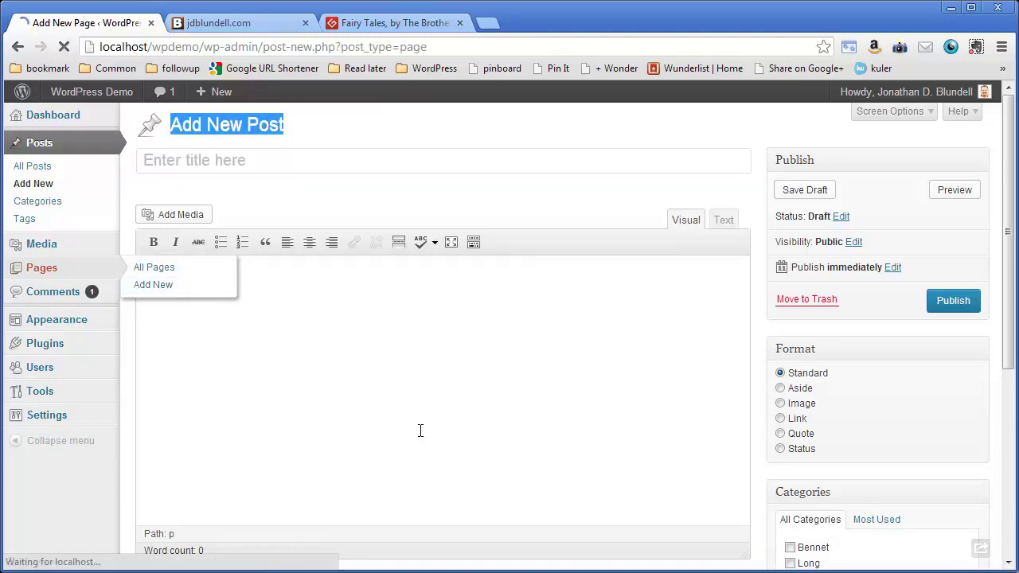
left_click(351, 167)
type("Fair")
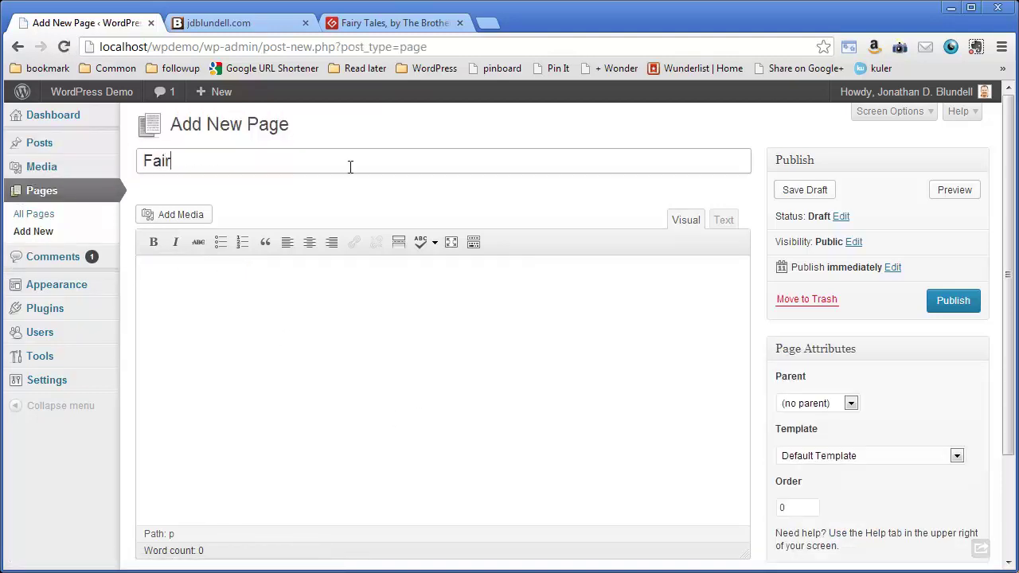
type("y Tales")
- Copy the highlighted Rapunzel story from the Project Gutenberg Fairy Tales tab and paste it into the new page's body
left_click(390, 22)
scroll(398, 239, "up", 5)
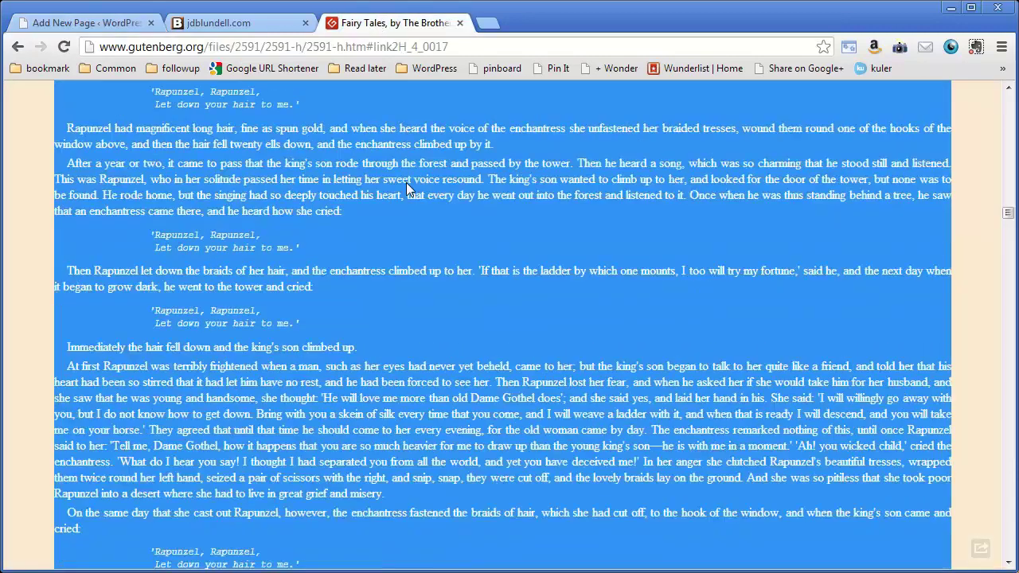
scroll(406, 182, "up", 3)
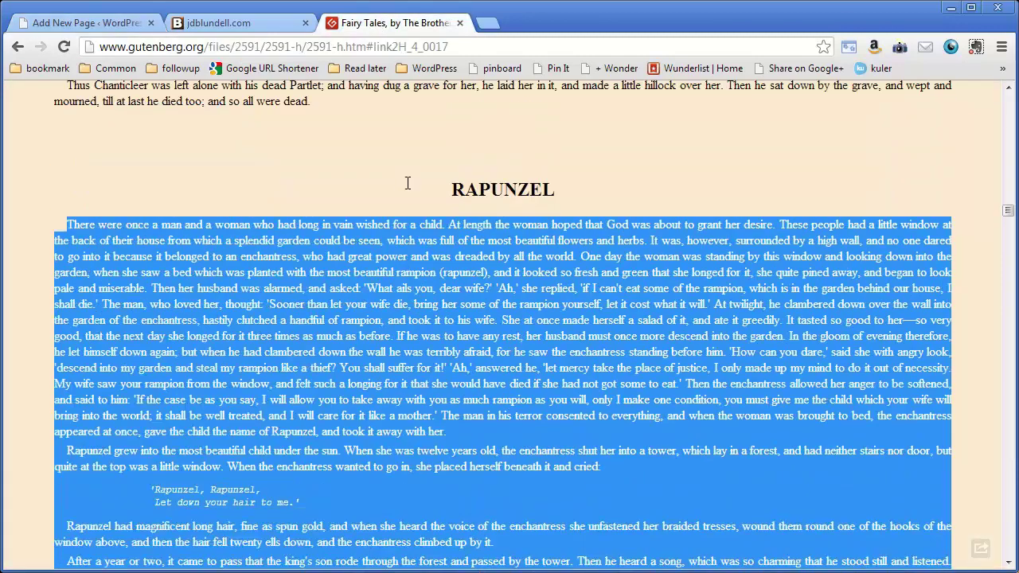
right_click(410, 264)
left_click(439, 275)
left_click(110, 30)
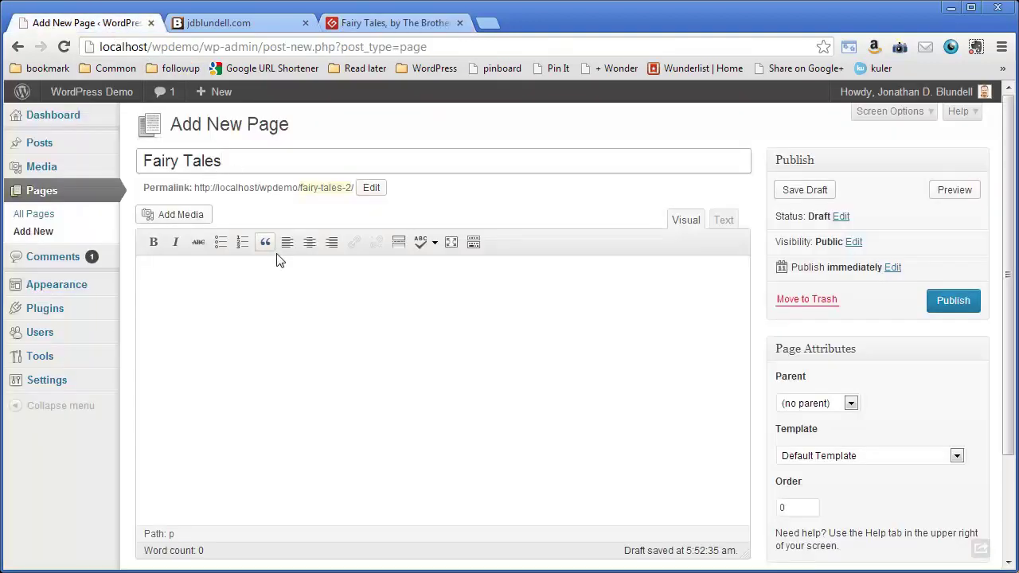
right_click(270, 314)
left_click(321, 399)
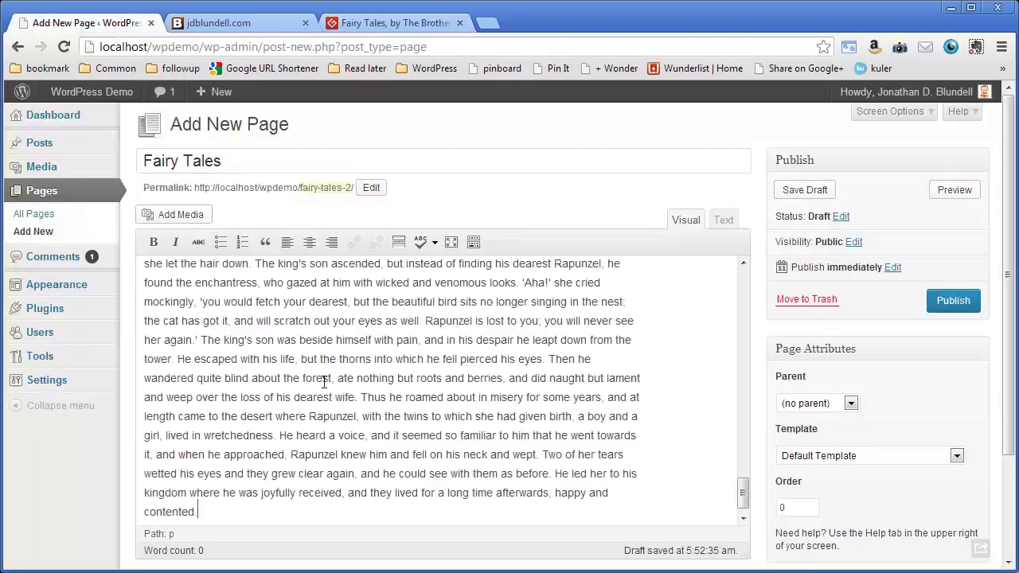
- Make the story's second sentence, "At length the woman hoped that God was about to grant her desire.", bold
left_click_drag(746, 490, 404, 351)
scroll(405, 351, "up", 10)
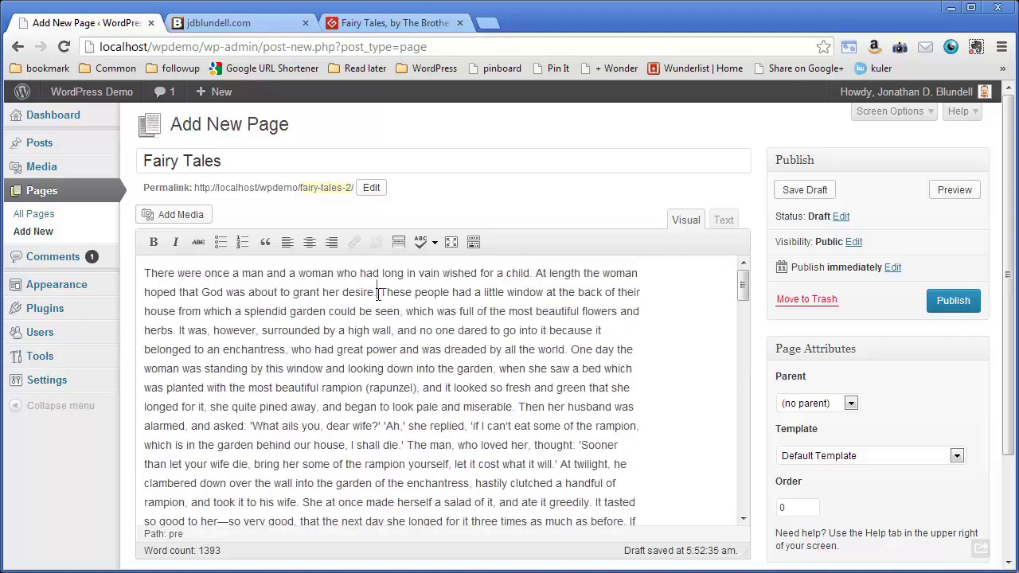
left_click_drag(377, 292, 538, 273)
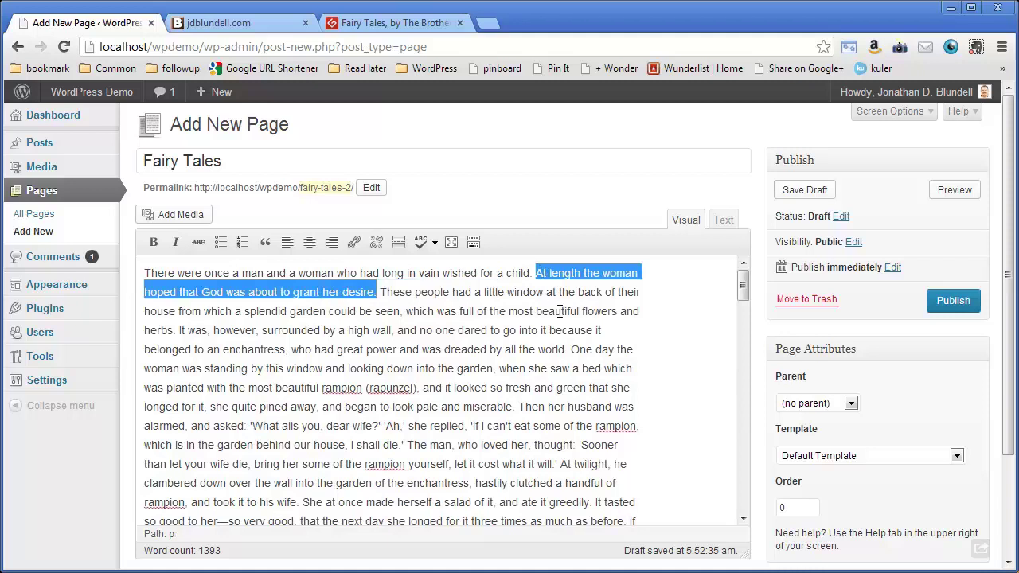
left_click(153, 244)
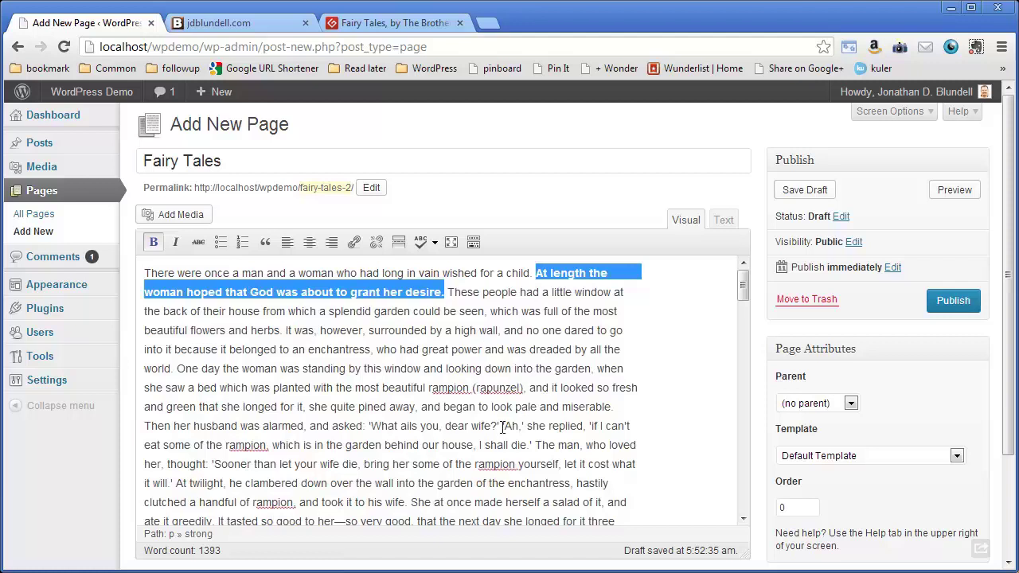
- Italicize the first-paragraph passage from "The man, who loved her, thought" through "let it cost what it will."
left_click_drag(538, 446, 173, 483)
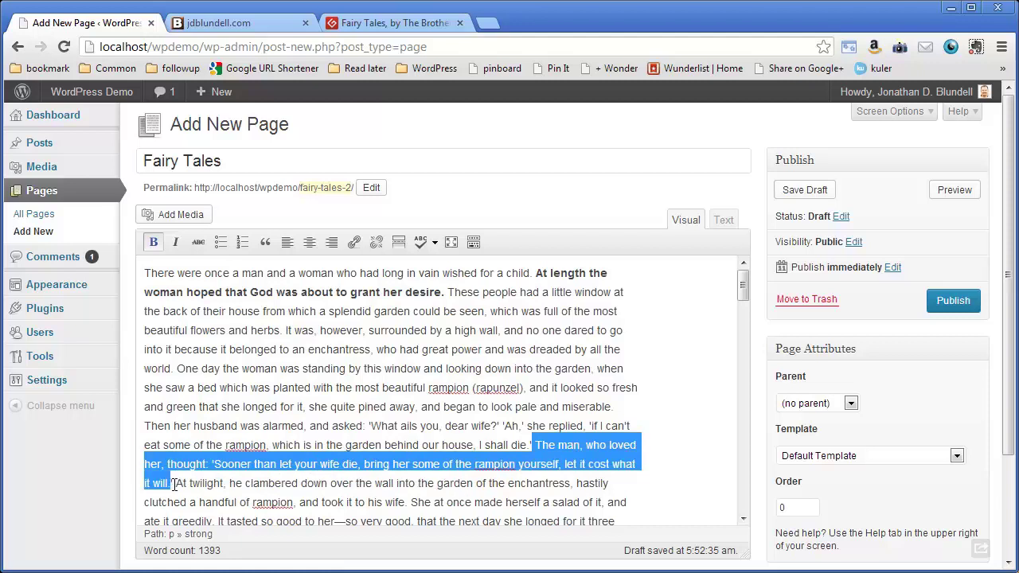
left_click(176, 242)
left_click(311, 406)
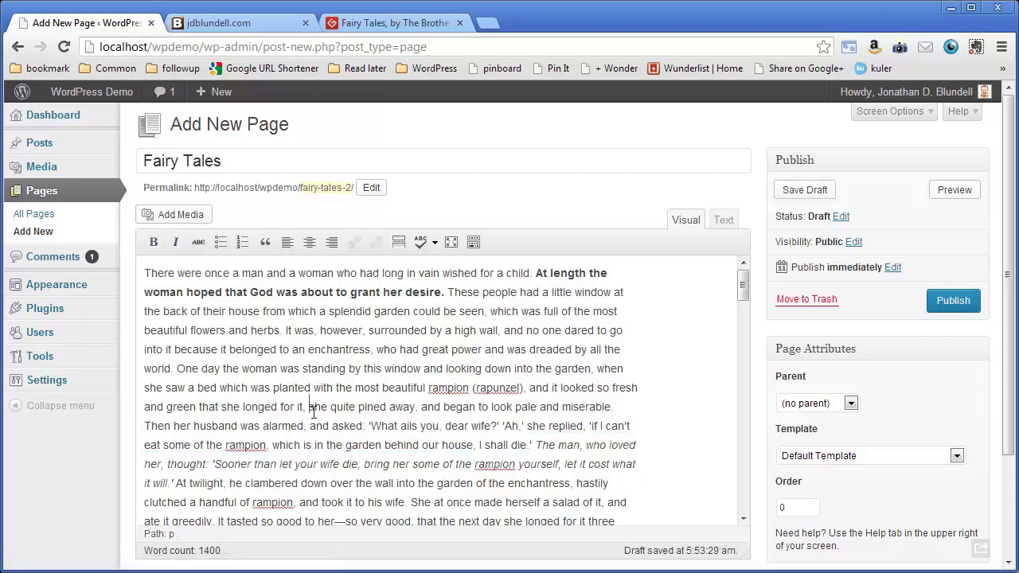
- Add "asdf" at the end of the first paragraph, after "took it away with her.", and strike it through
scroll(311, 408, "down", 2)
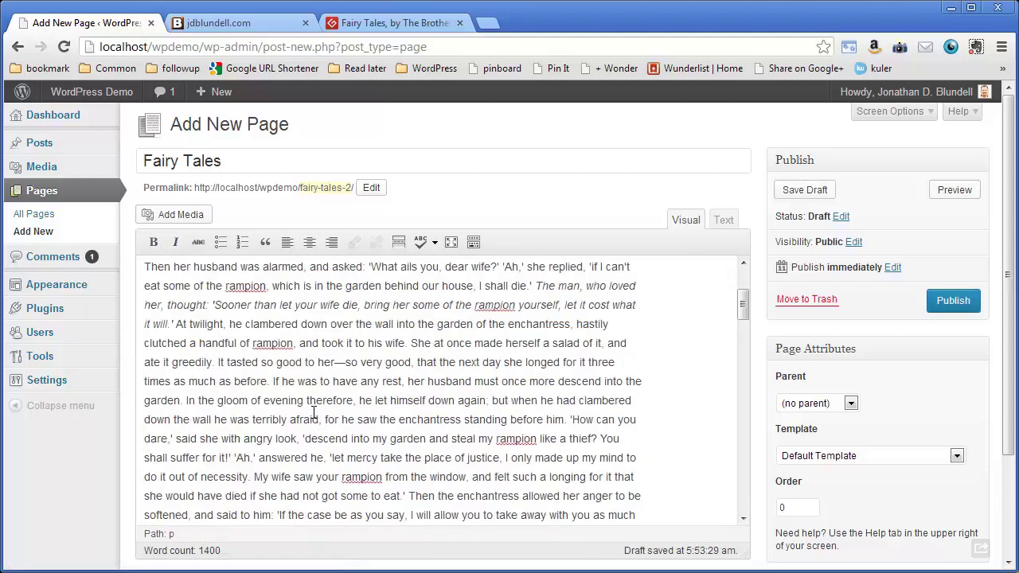
scroll(313, 411, "down", 1)
scroll(313, 411, "down", 1)
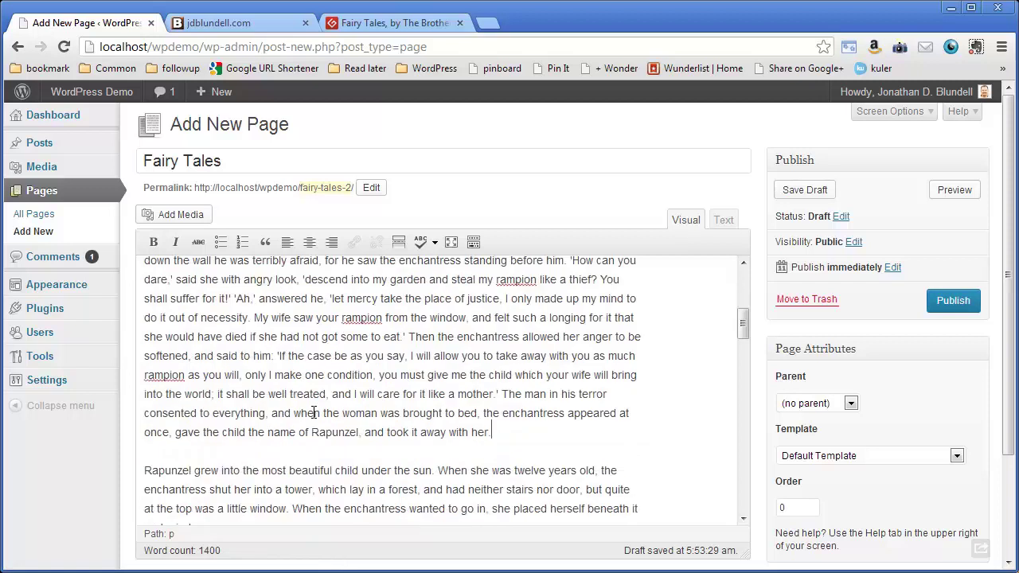
type("a")
key("BackSpace")
type("asdf")
left_click_drag(518, 432, 495, 433)
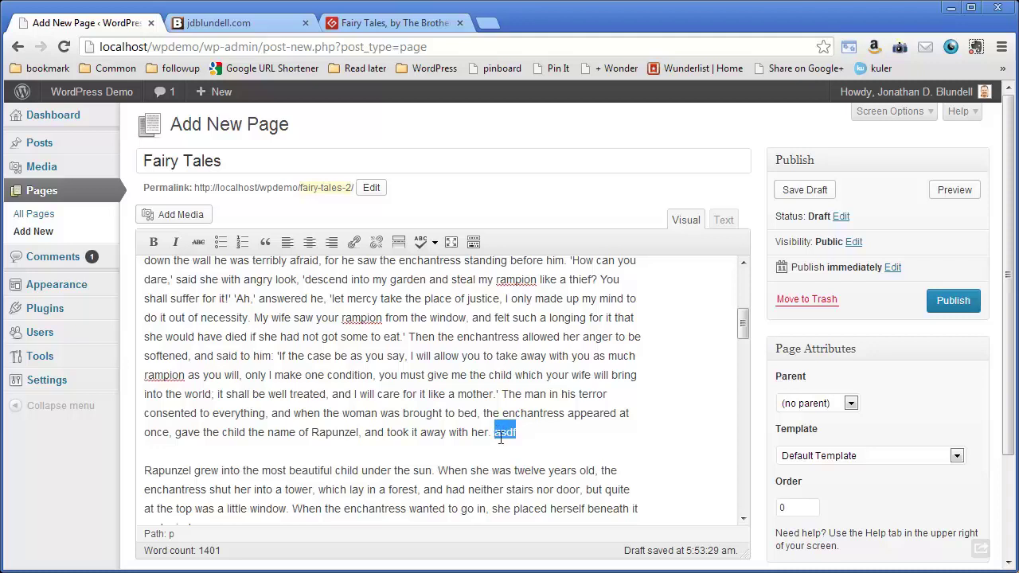
left_click(198, 242)
left_click(478, 371)
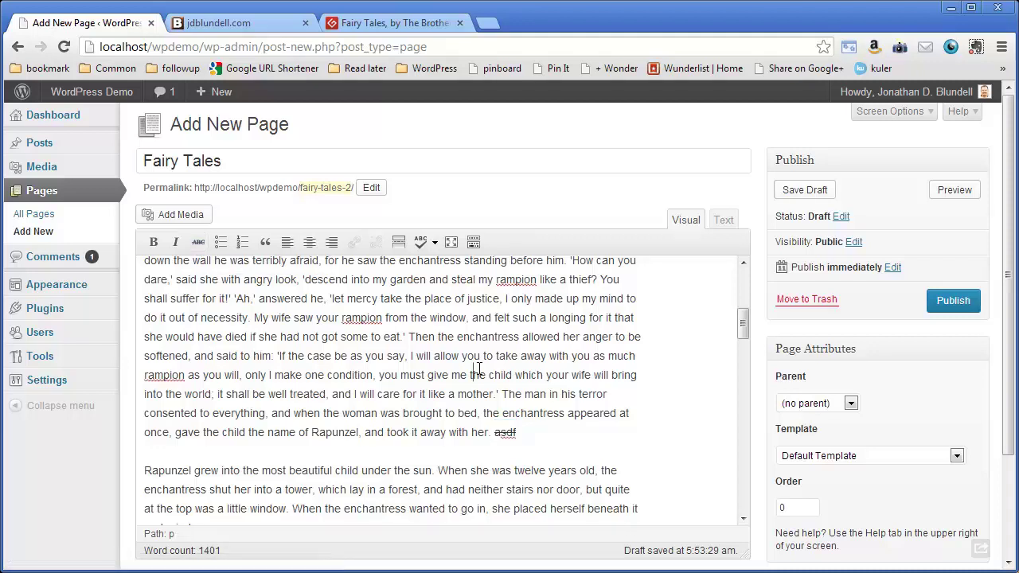
- Place the text cursor before the paragraph starting "After a year or two" and upload triumph.jpg from the Desktop as media
scroll(479, 369, "up", 5)
scroll(479, 368, "down", 5)
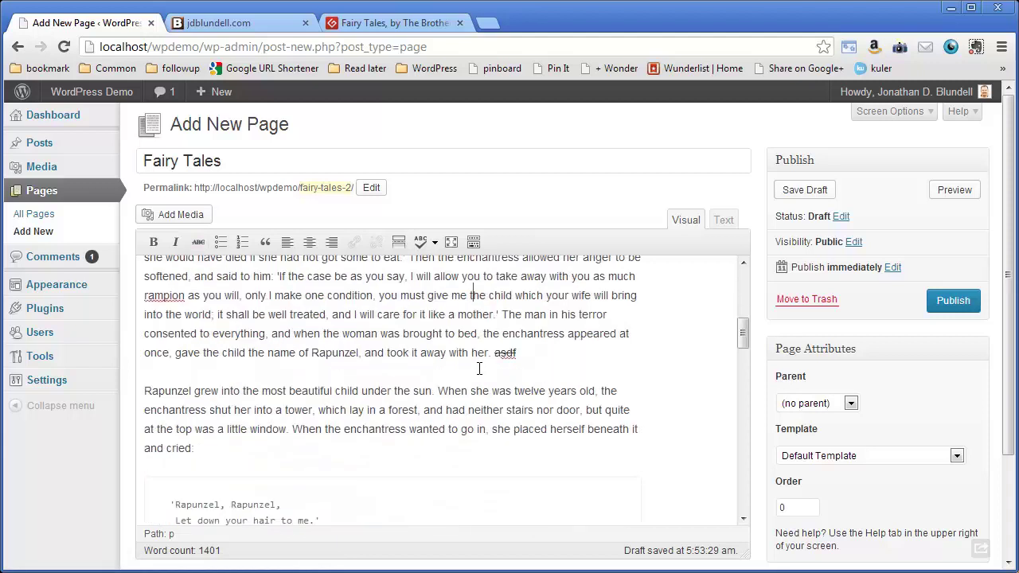
scroll(479, 368, "up", 3)
scroll(479, 369, "down", 4)
scroll(479, 369, "down", 2)
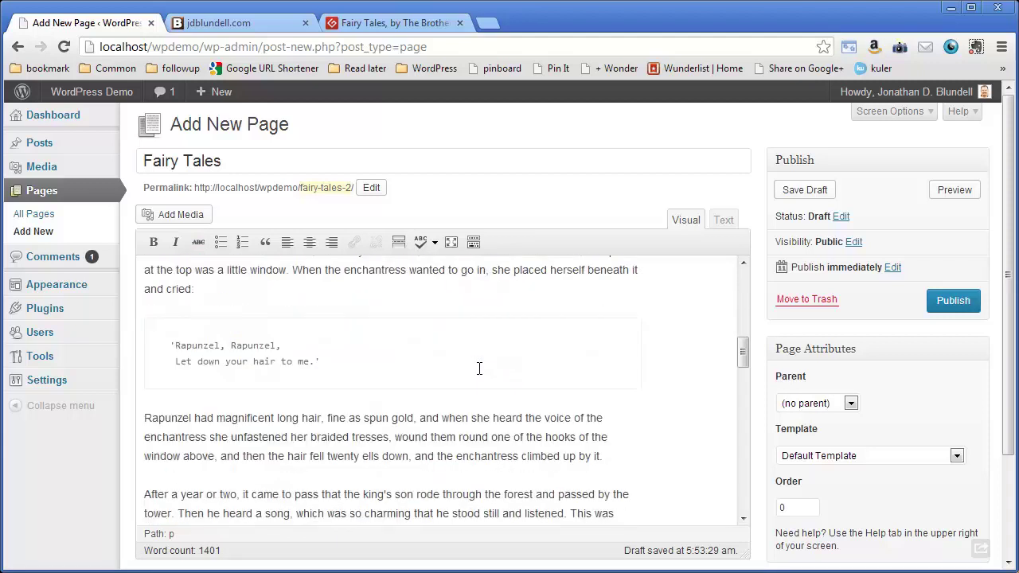
scroll(479, 369, "down", 2)
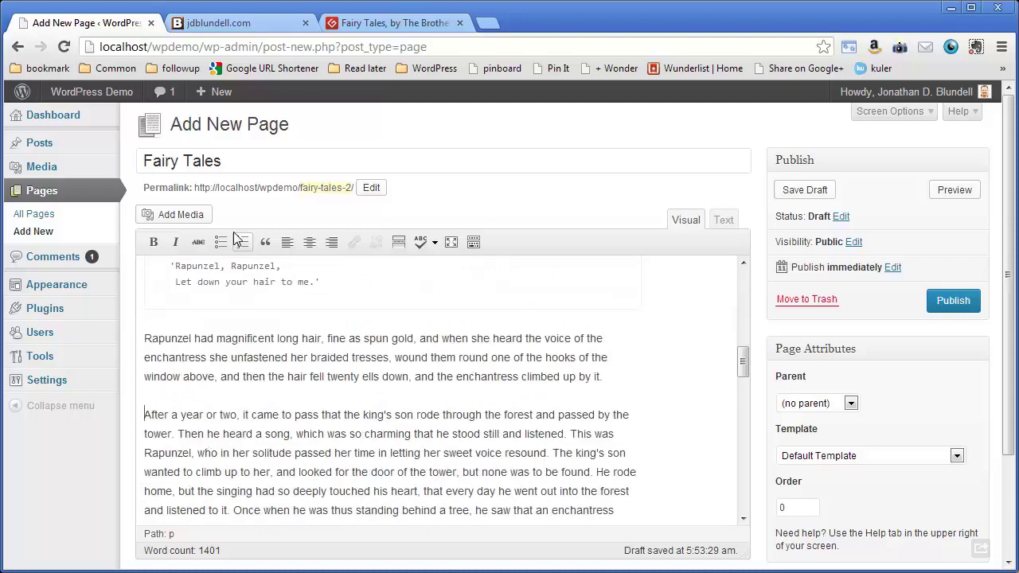
left_click(181, 215)
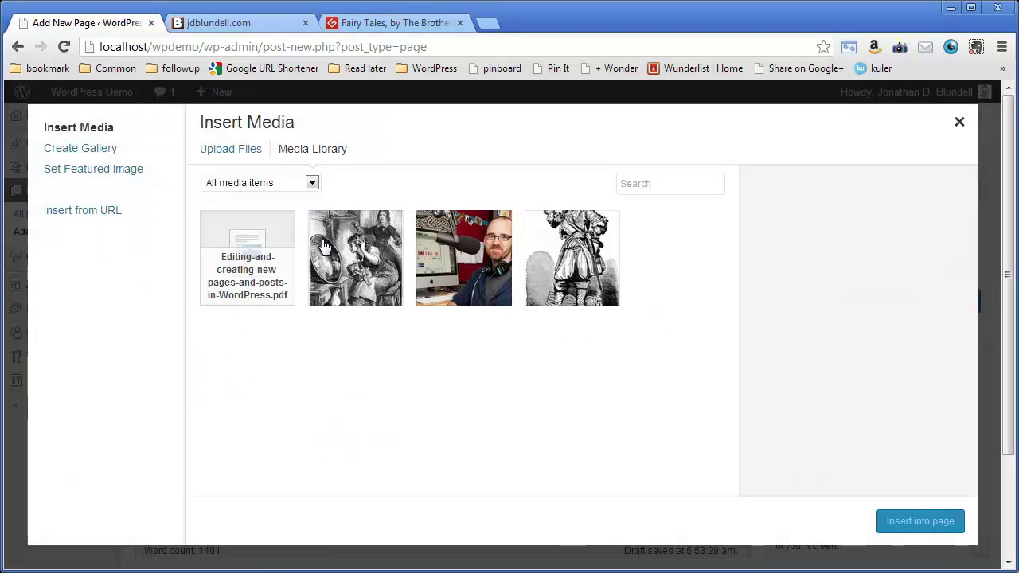
left_click(229, 150)
left_click(567, 368)
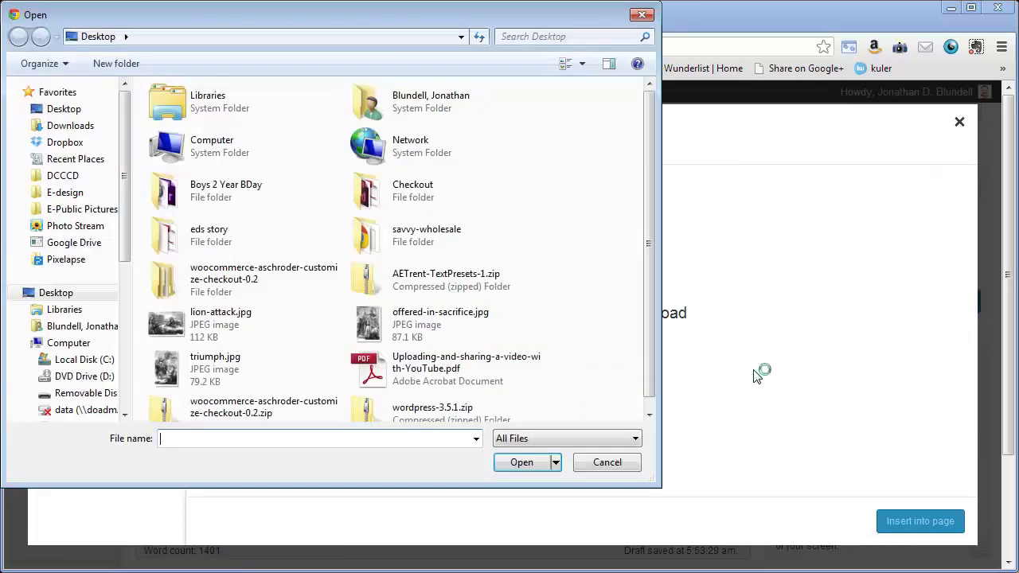
left_click(233, 371)
left_click(508, 458)
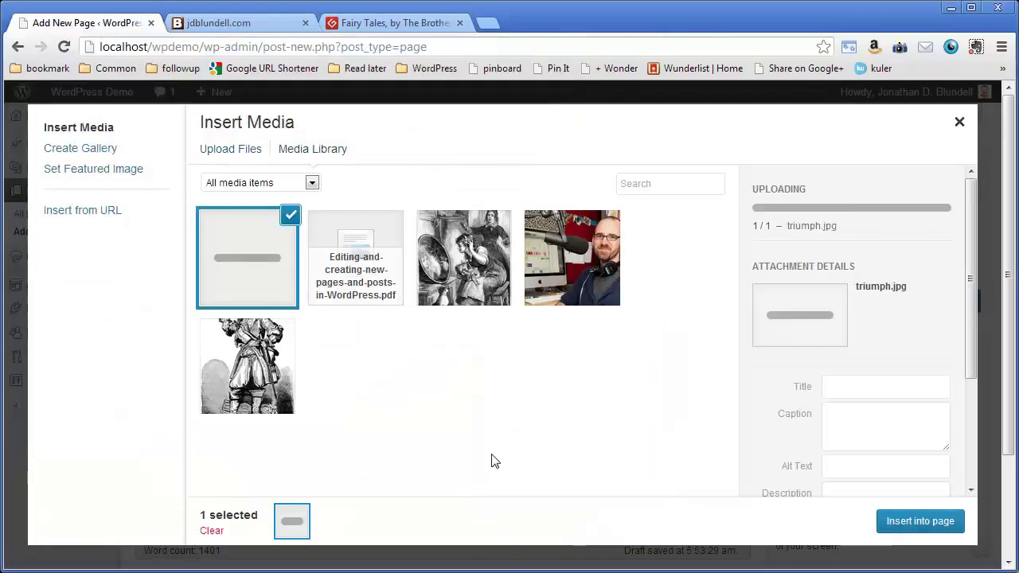
- Title the uploaded triumph image "Triumph parade" and caption it "The victor comes in triumph"
left_click_drag(877, 224, 816, 220)
type("Trium")
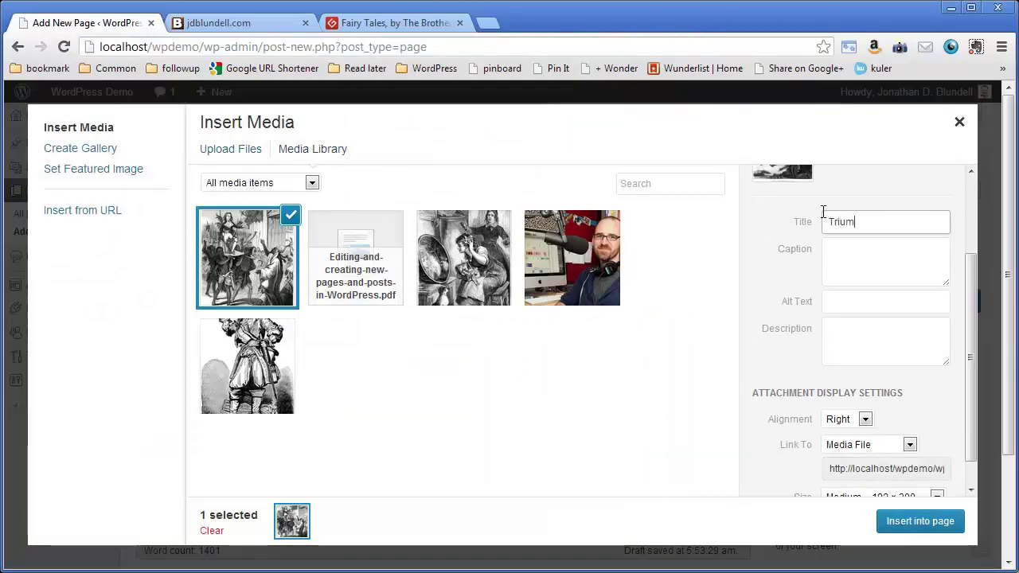
type("ph parade")
left_click(908, 256)
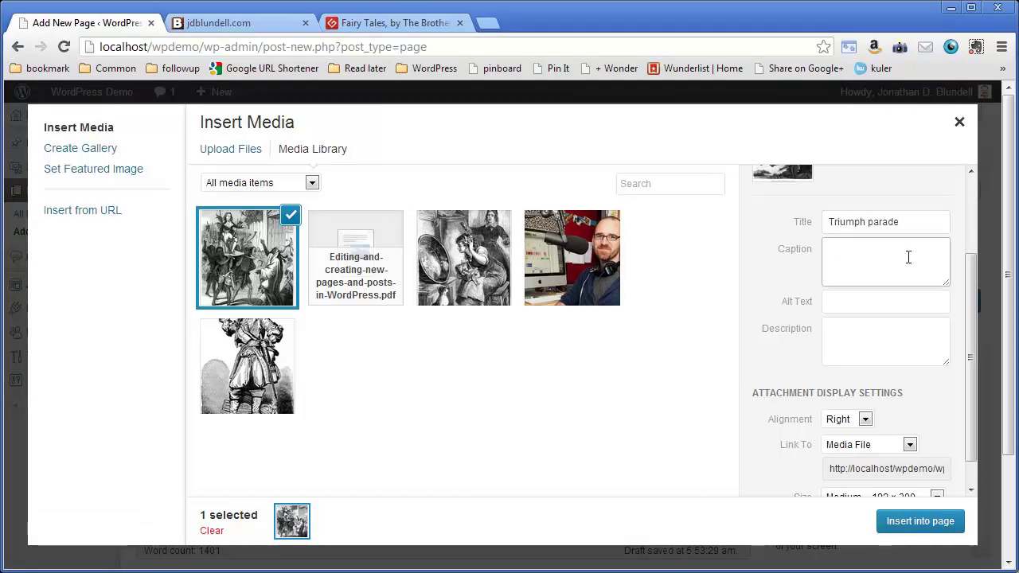
type("The victor comes in t")
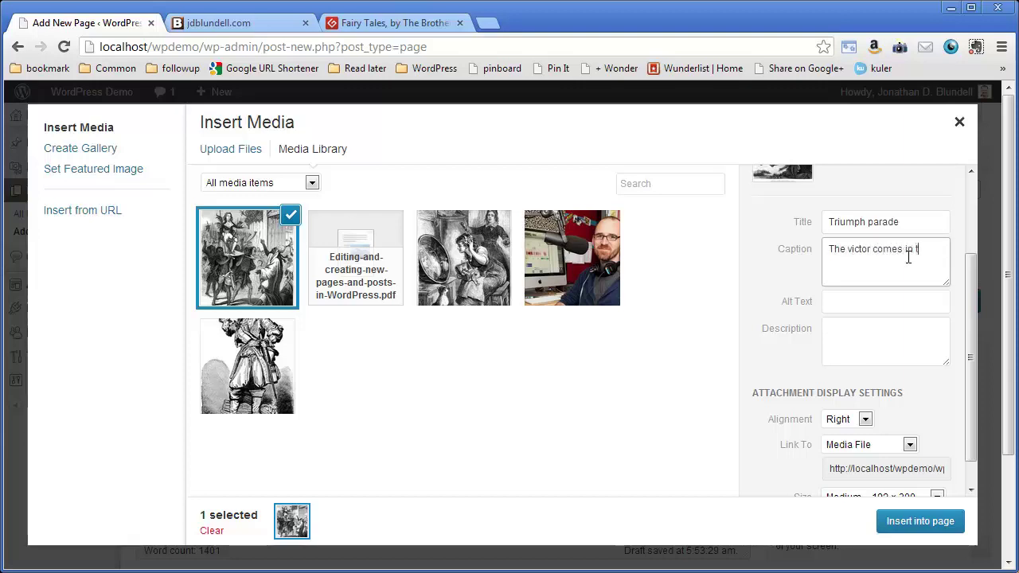
type("riumph")
left_click_drag(894, 263, 823, 242)
- Set the triumph image's alt text to "Illustration of a victor in parade"
left_click(859, 303)
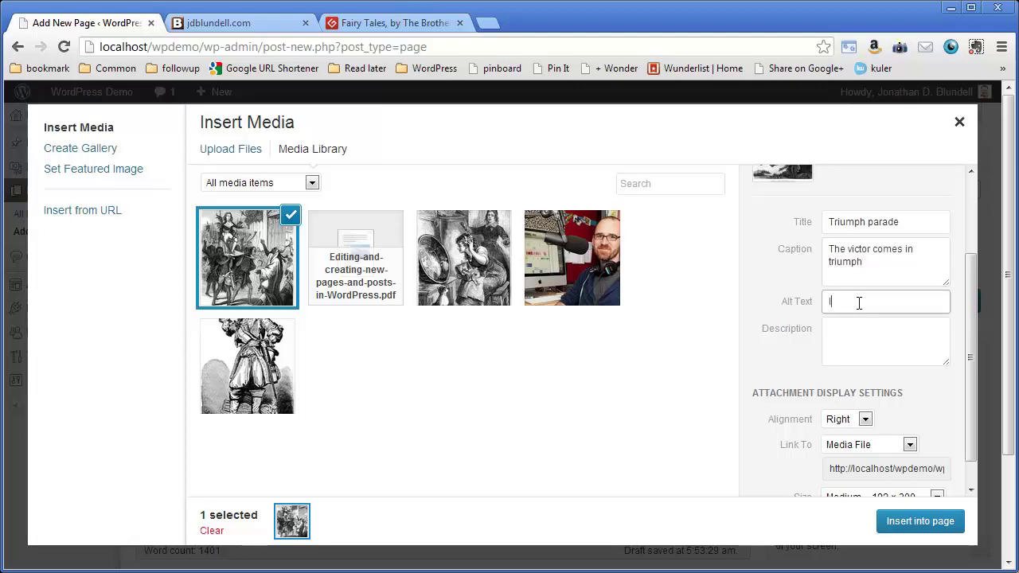
type("Illustration of a ")
type("vicot")
type("in parade")
left_click_drag(859, 303, 818, 303)
left_click(841, 309)
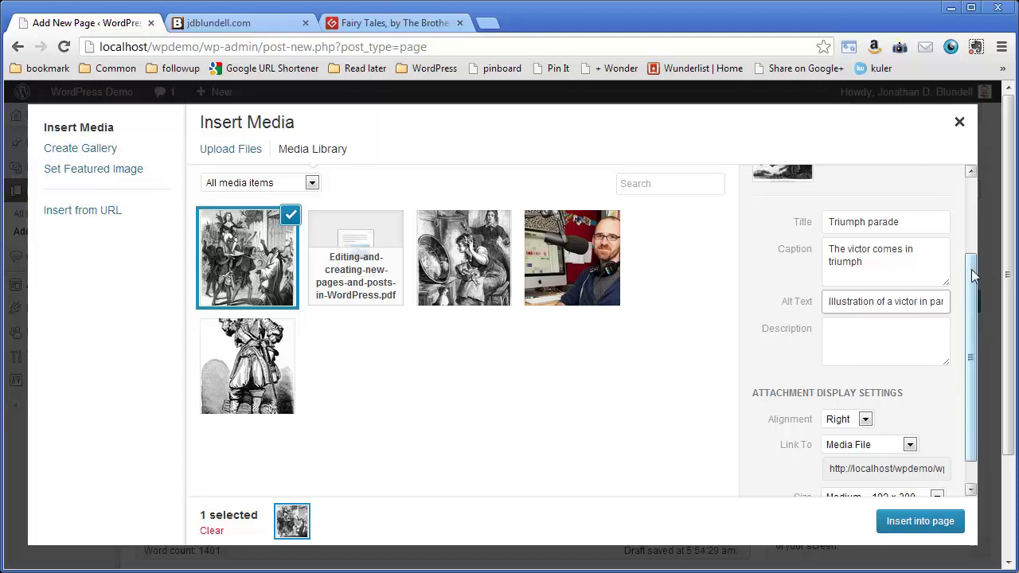
- Link the triumph image to its attachment page and insert it into the page
scroll(914, 278, "down", 1)
left_click_drag(915, 277, 968, 279)
left_click(973, 302)
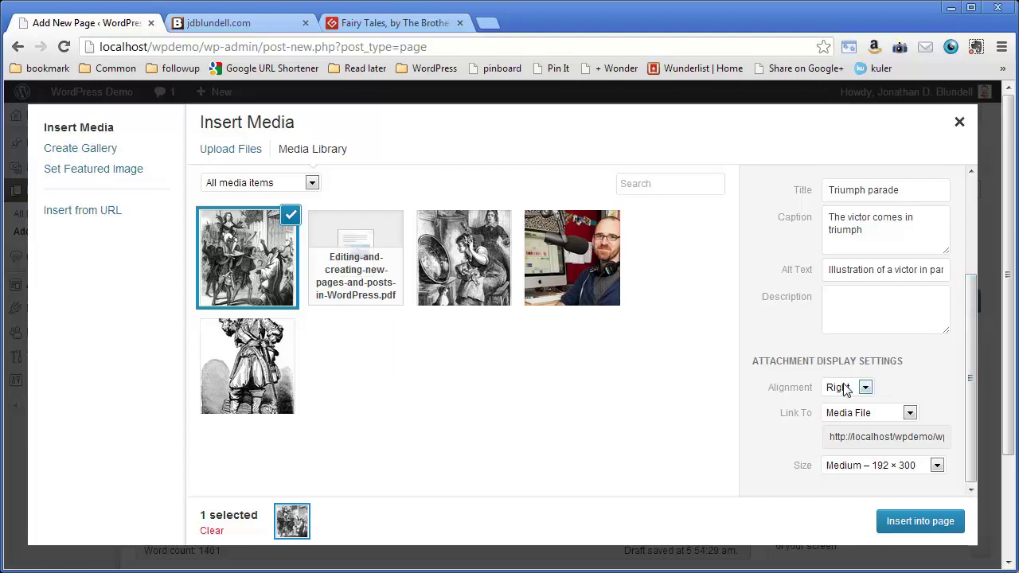
left_click(870, 415)
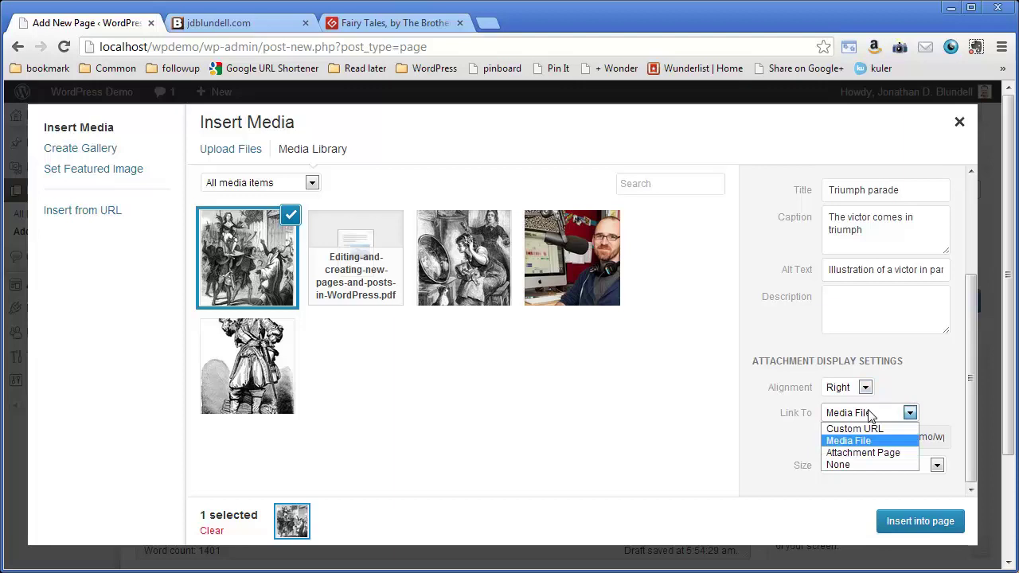
left_click(874, 453)
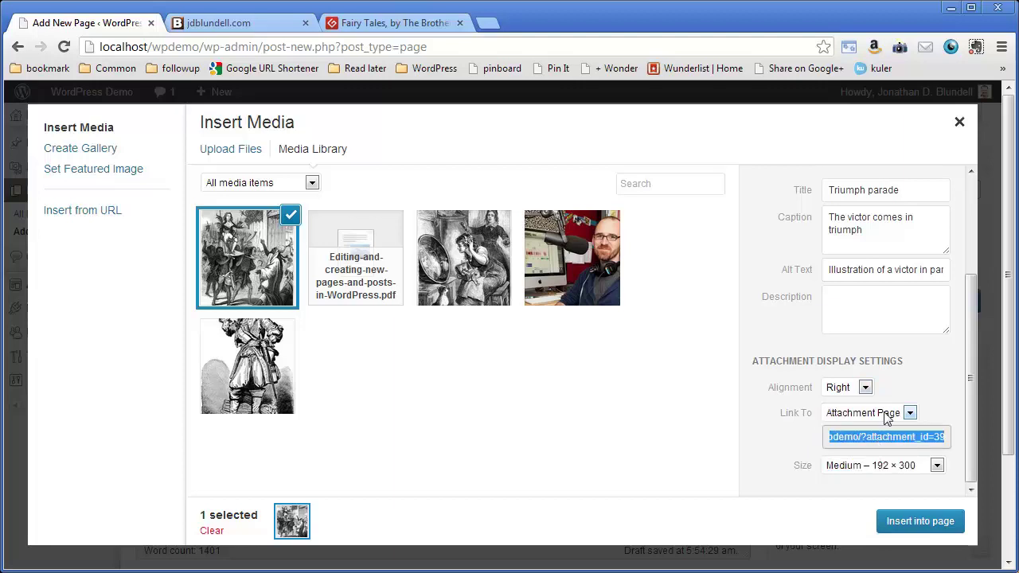
left_click_drag(972, 396, 974, 415)
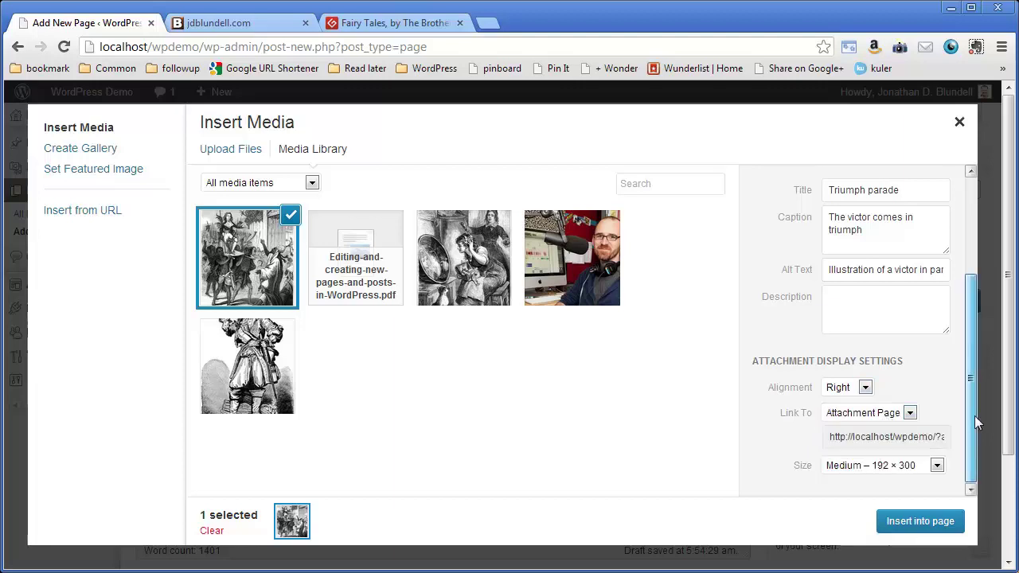
left_click(920, 522)
- Place the text cursor before the paragraph starting "At first Rapunzel was terribly frightened" and upload offered-in-sacrifice.jpg from the Desktop as media
left_click_drag(735, 351, 780, 430)
scroll(333, 352, "up", 1)
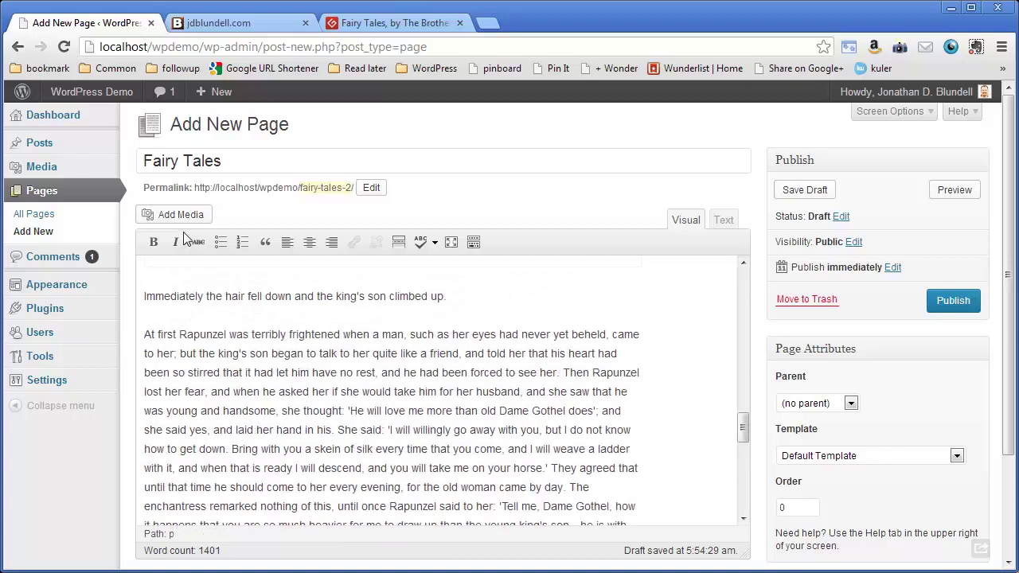
left_click(180, 214)
left_click(255, 151)
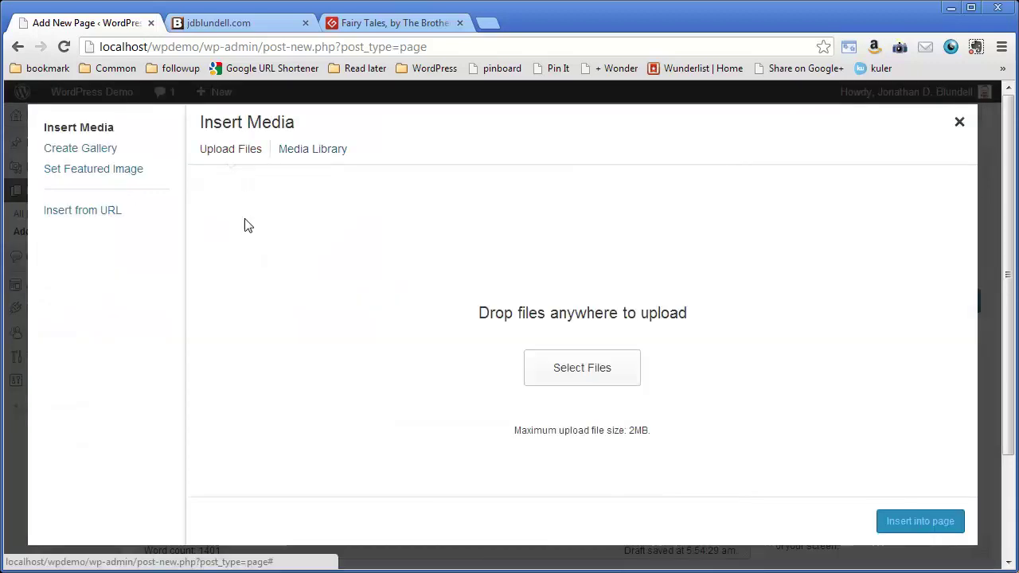
left_click(569, 373)
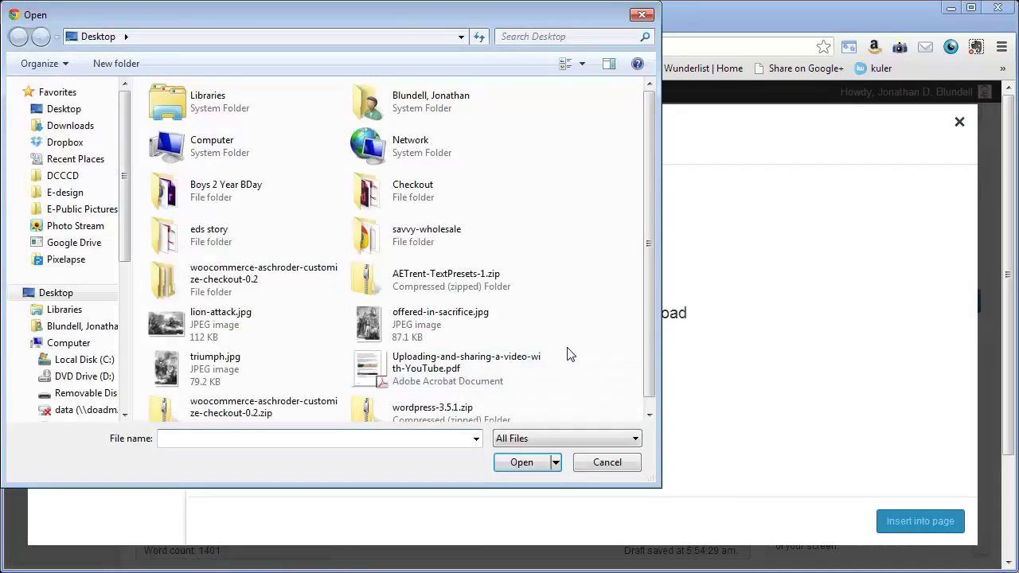
left_click(414, 322)
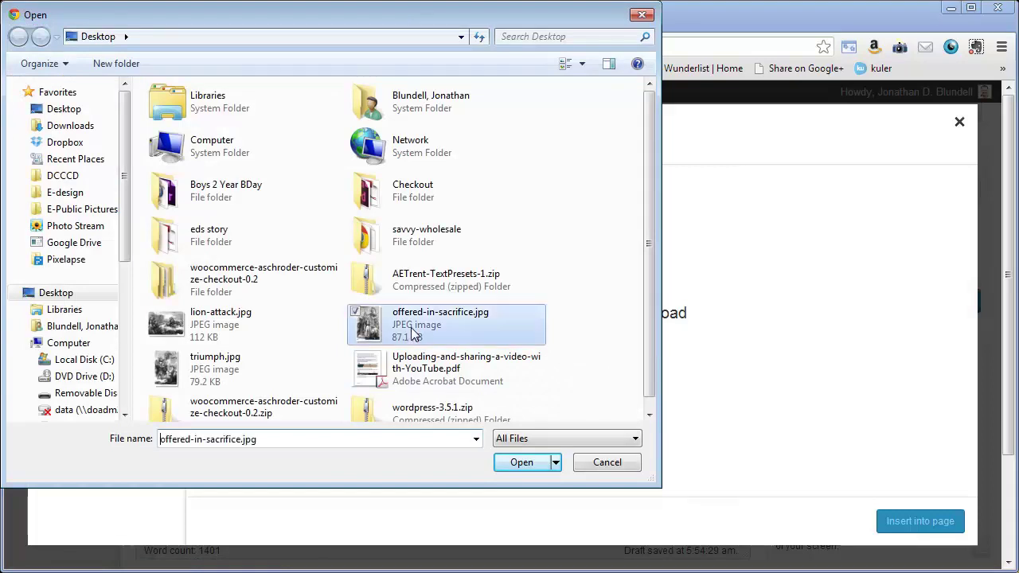
left_click(522, 463)
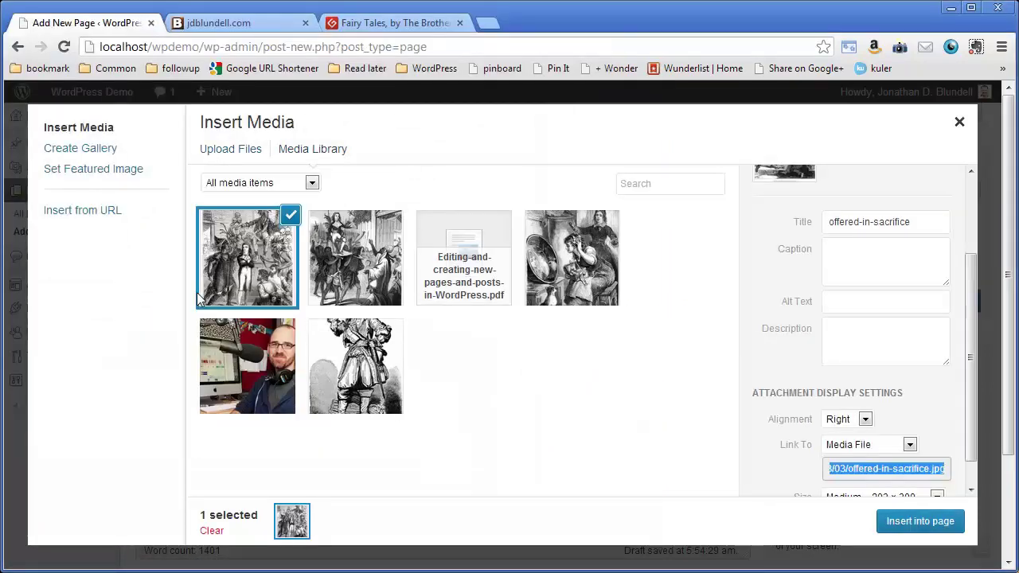
- Title the offered-in-sacrifice image "Sacrifical Lamb" and caption it "A man is offered in sacrifice"
left_click_drag(931, 222, 749, 215)
key("BackSpace")
type("Sacrifical Lam")
key("Tab")
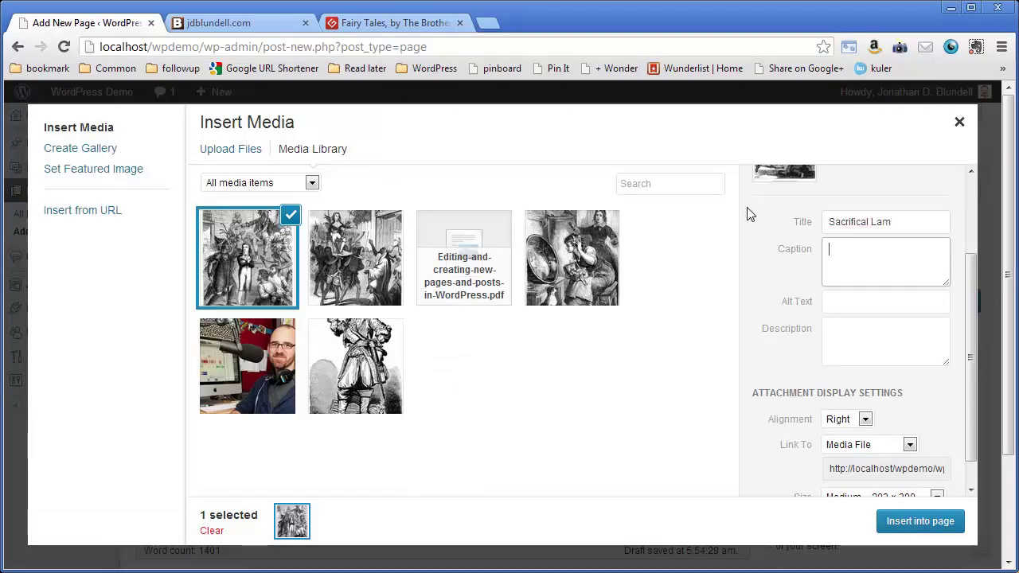
left_click(905, 223)
type("b")
left_click(891, 257)
type("A man is offered in sacrifice")
- Set the sacrifice image's alt text to "An illustration of a man being sacrificed"
key("Tab")
type("An ullustration of a man bein")
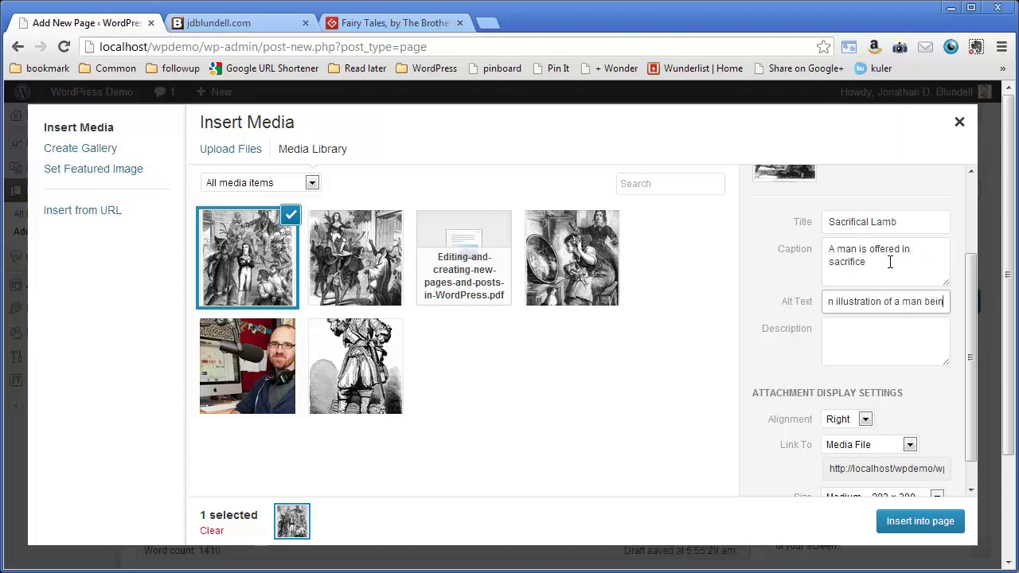
type("g sacrfi")
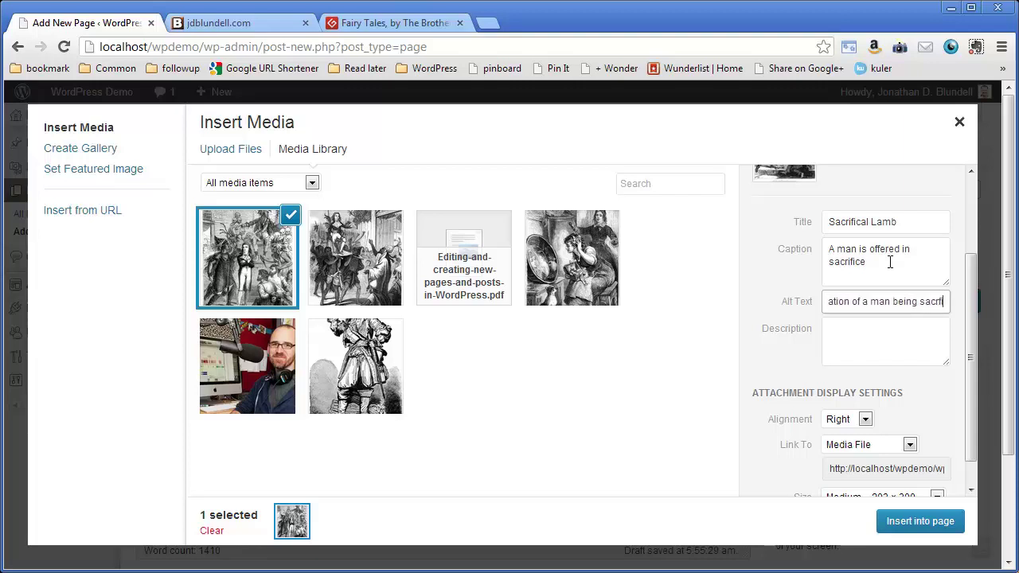
key("BackSpace")
key("BackSpace")
type("ificed")
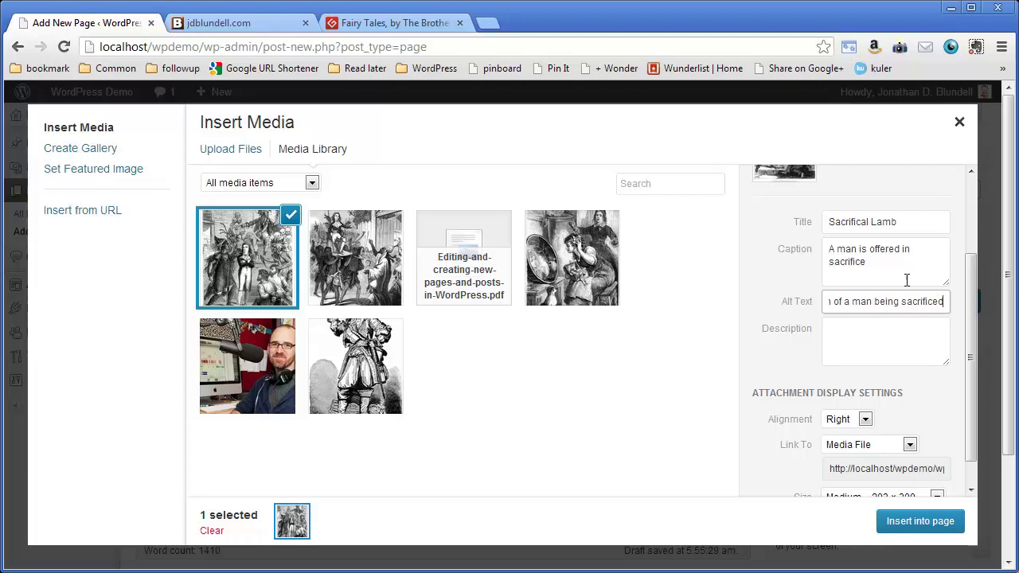
- Link the sacrifice image to its attachment page, align it left and insert it into the page
scroll(969, 318, "down", 1)
left_click(887, 415)
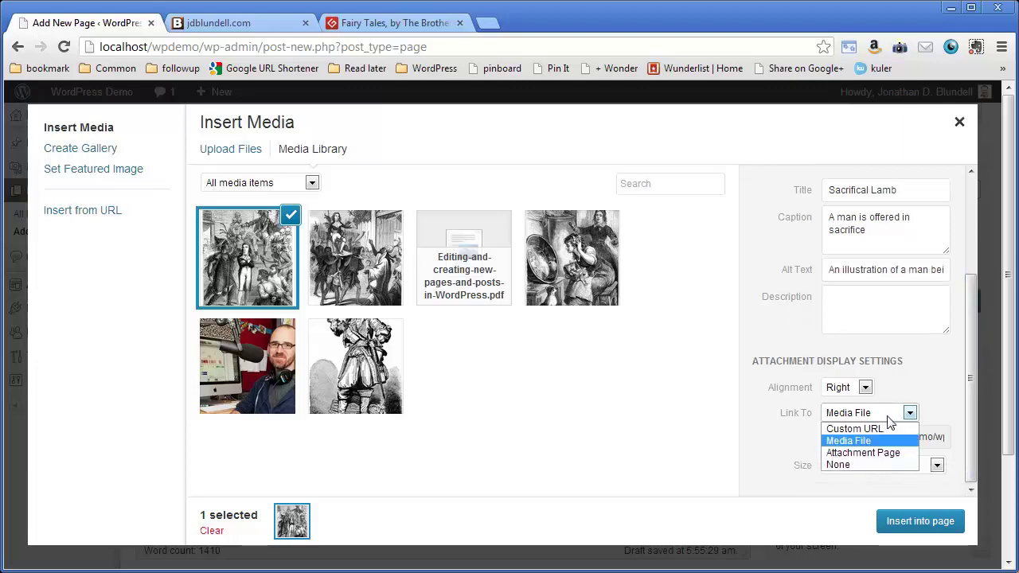
left_click(863, 452)
left_click(846, 387)
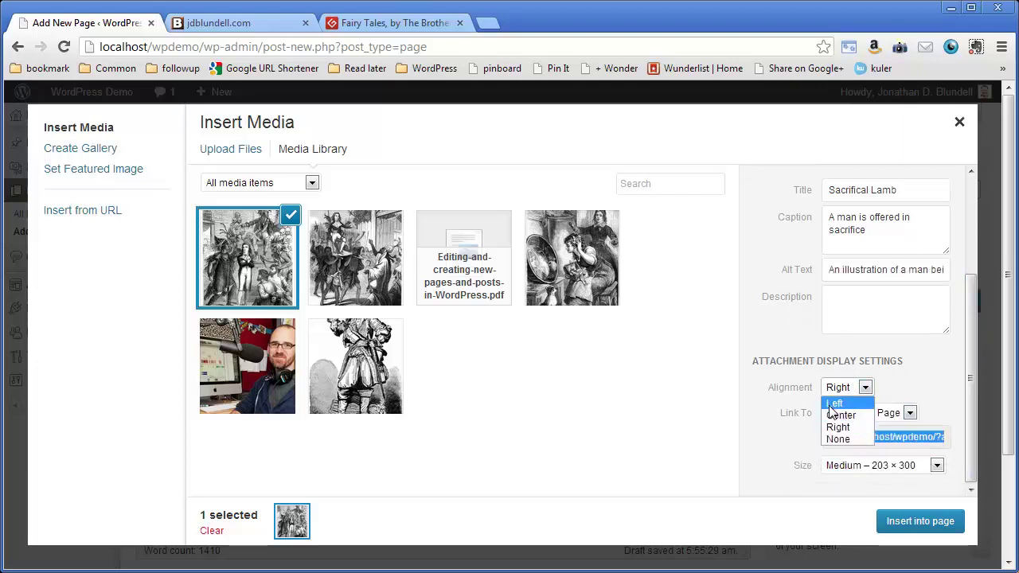
left_click(834, 402)
left_click(916, 521)
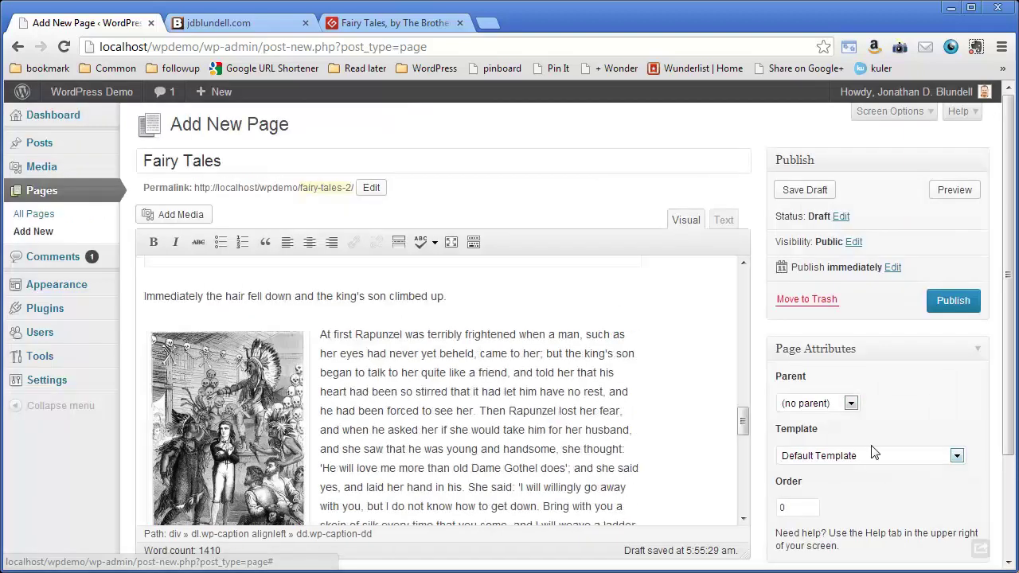
- Start a new paragraph at "The king's son wanted to climb up to her" beside the triumph image
left_click_drag(742, 421, 756, 440)
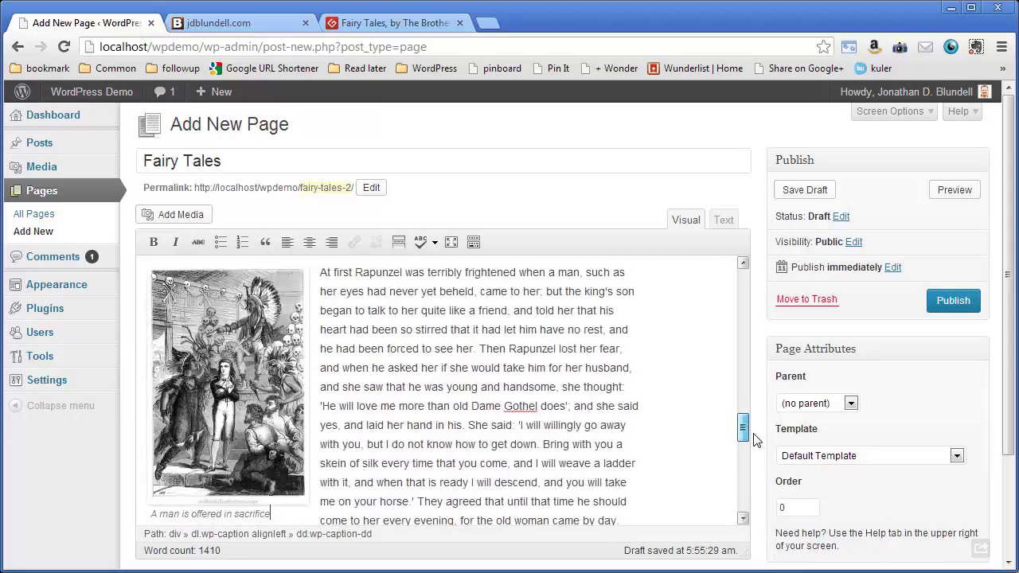
left_click_drag(756, 440, 776, 385)
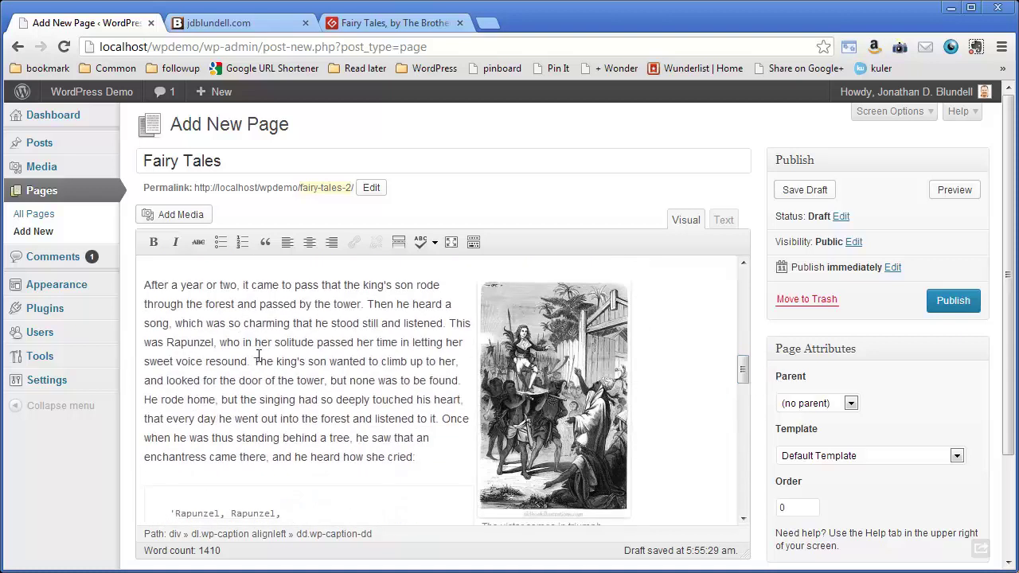
left_click(254, 379)
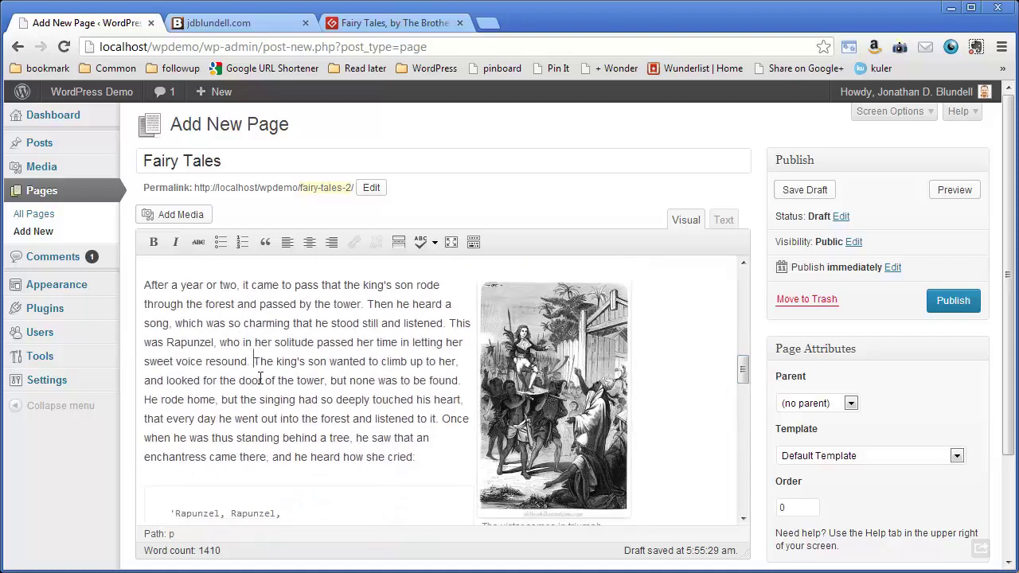
key("Return")
- Split the text beside the sacrifice image into new paragraphs at "Then Rapunzel lost her fear" and at "Bring with you a skein of silk"
scroll(259, 378, "down", 7)
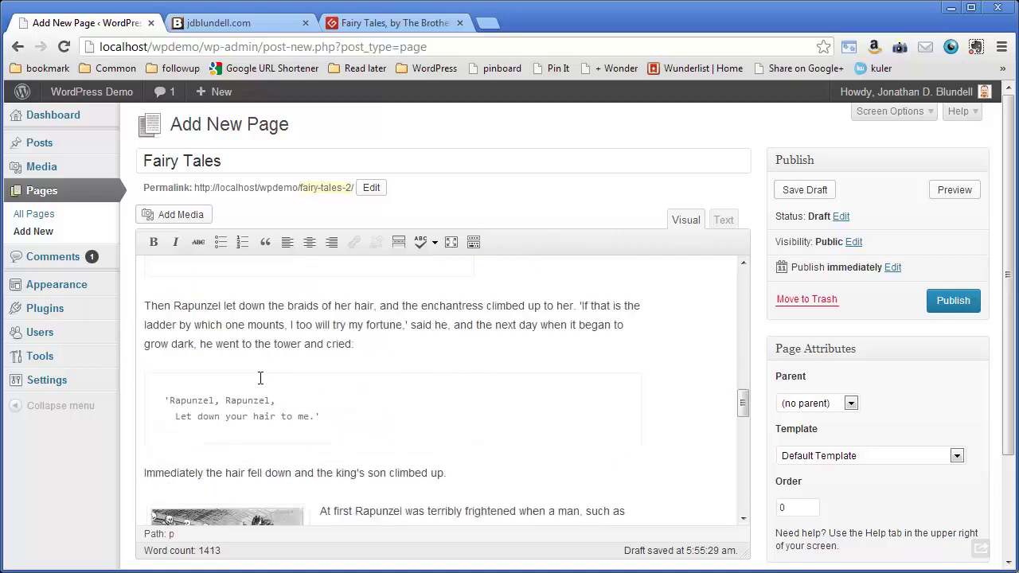
scroll(533, 494, "down", 2)
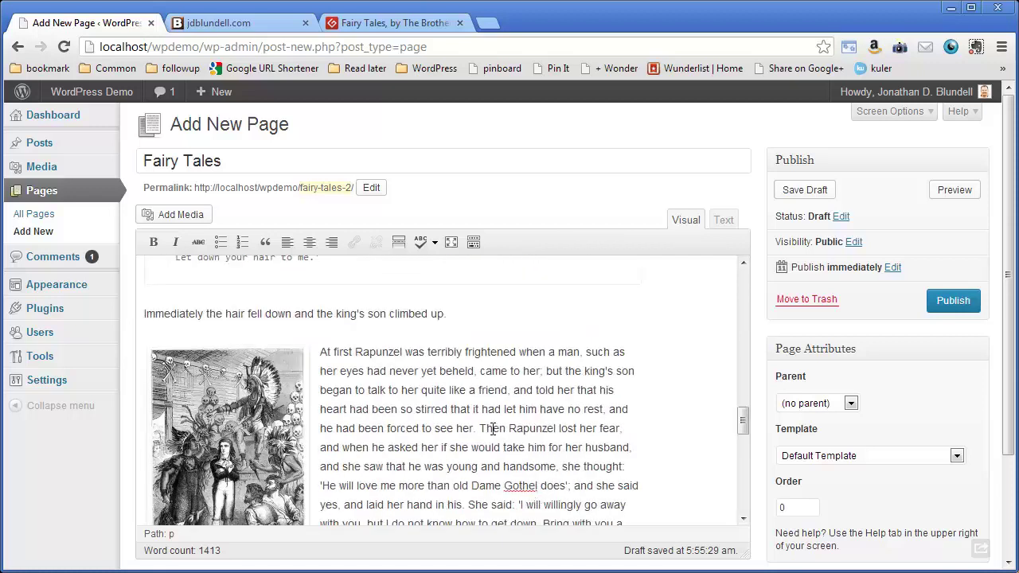
key("Return")
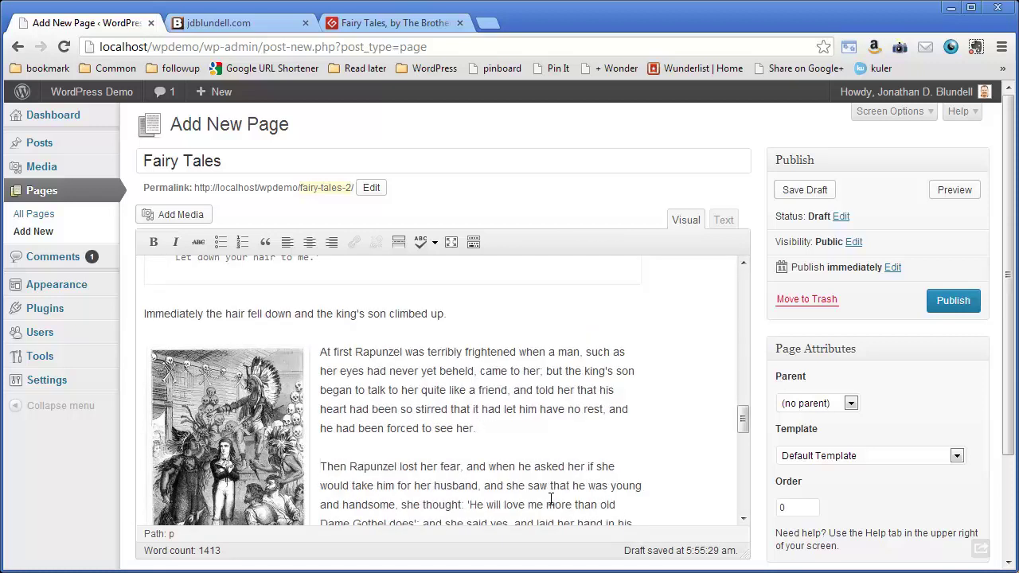
scroll(550, 500, "down", 2)
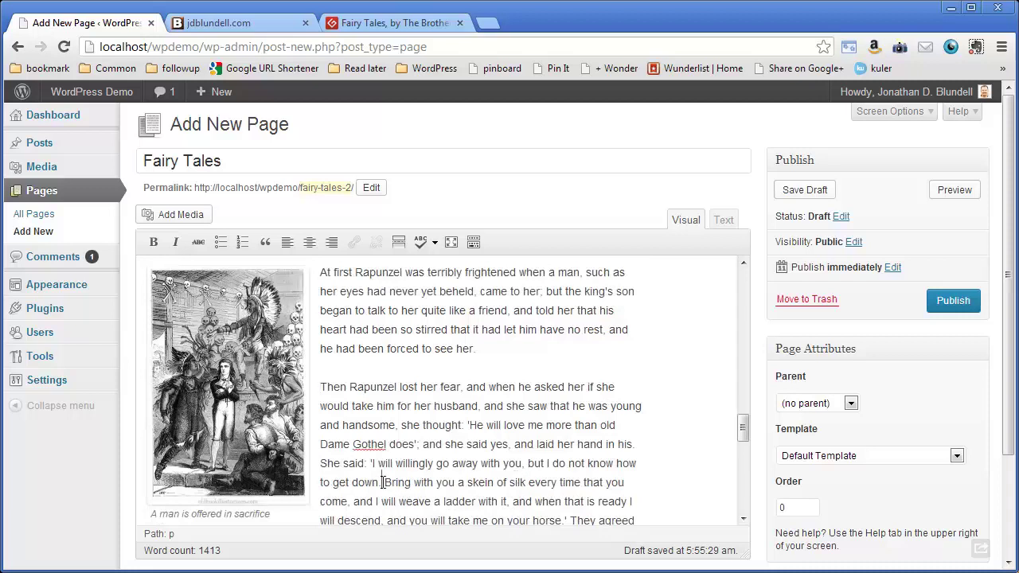
key("Return")
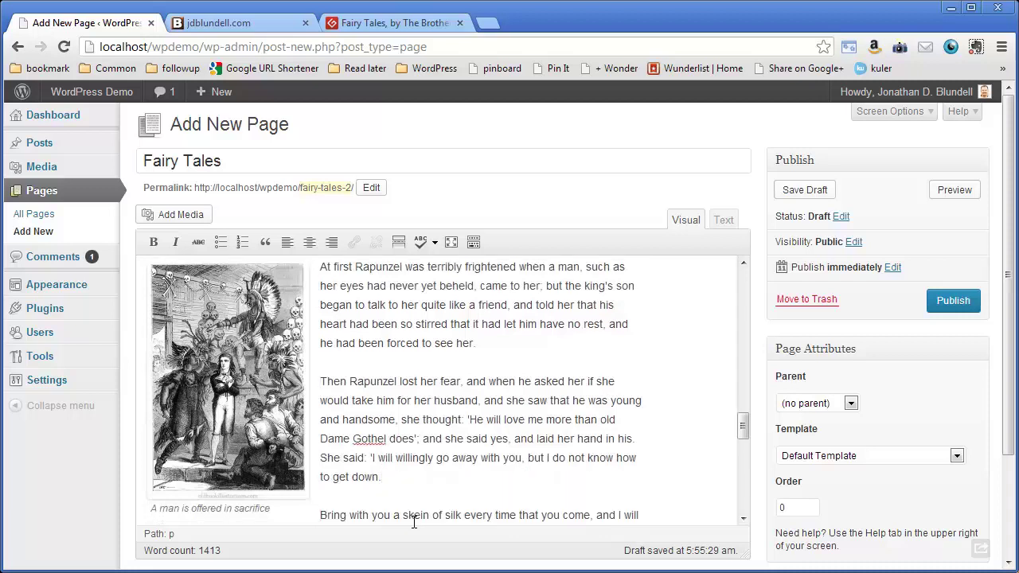
- Start a new paragraph at "The enchantress remarked nothing of this" below the sacrifice image
scroll(564, 413, "down", 4)
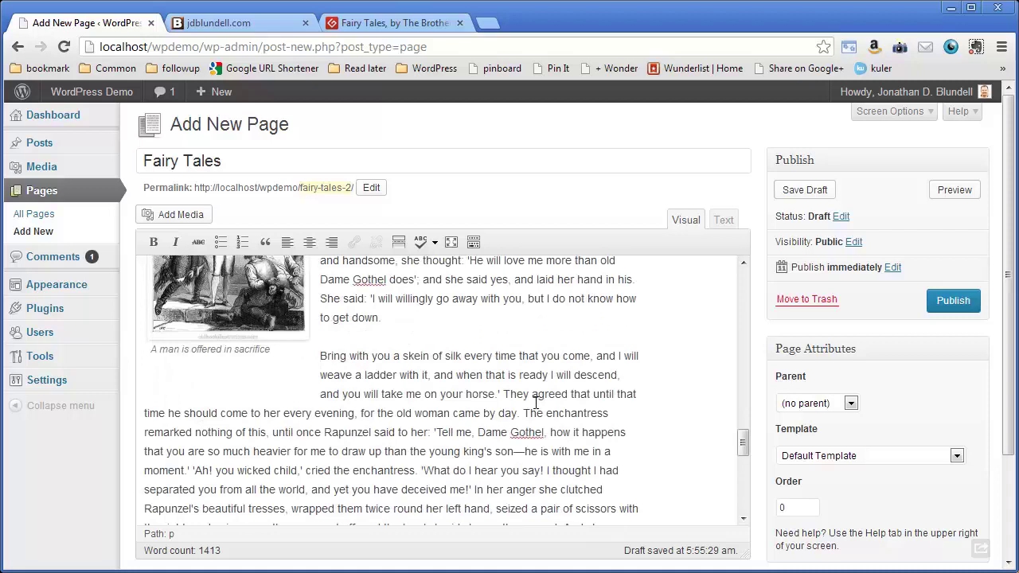
left_click_drag(741, 443, 741, 450)
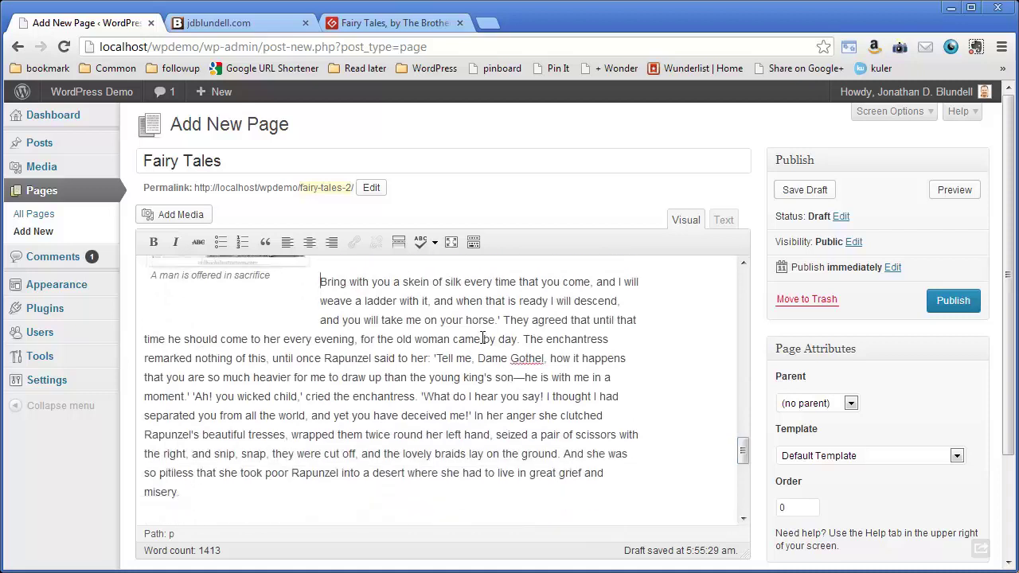
left_click_drag(524, 334, 520, 339)
key("Return")
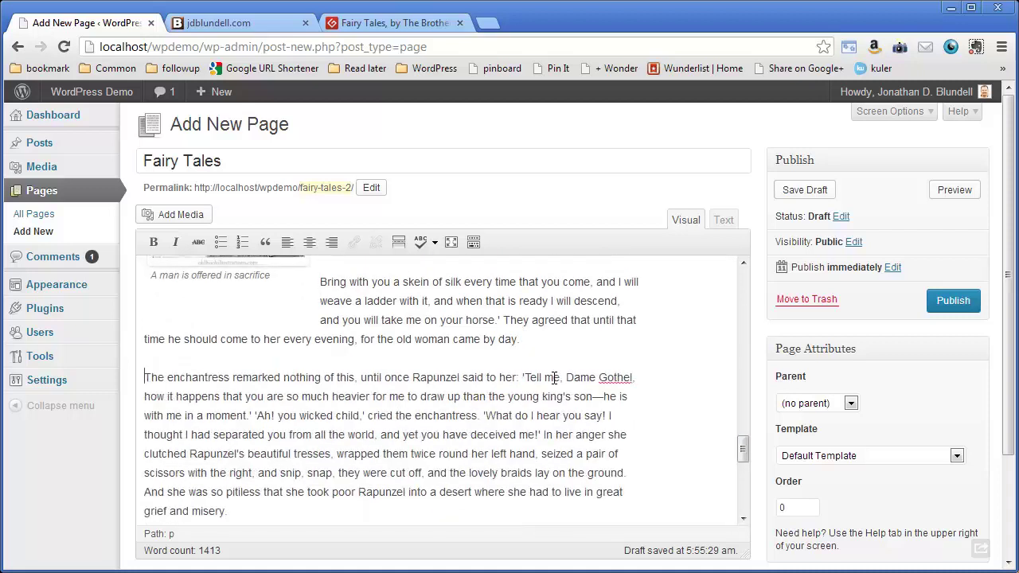
- Add an empty paragraph after the story's last word, "contented."
left_click_drag(741, 448, 745, 498)
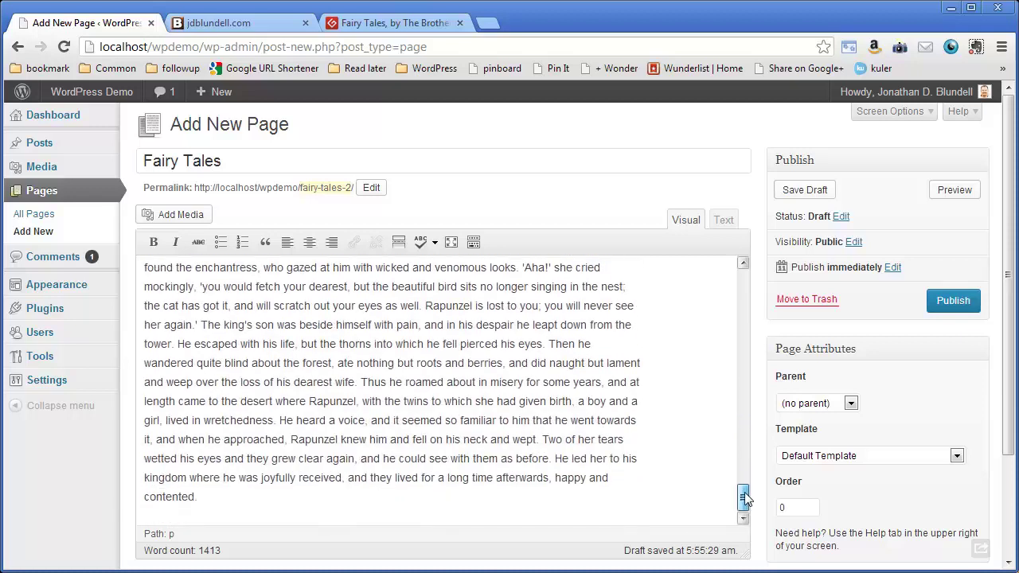
left_click(272, 505)
key("Return")
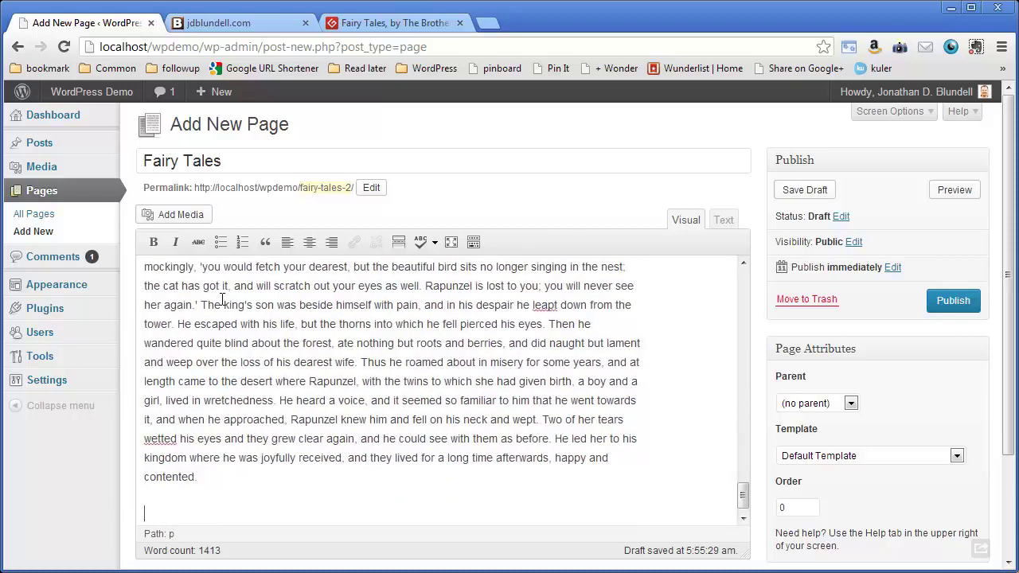
- Upload Uploading-and-sharing-a-video-with-YouTube.pdf from the Desktop to the media library
left_click(197, 215)
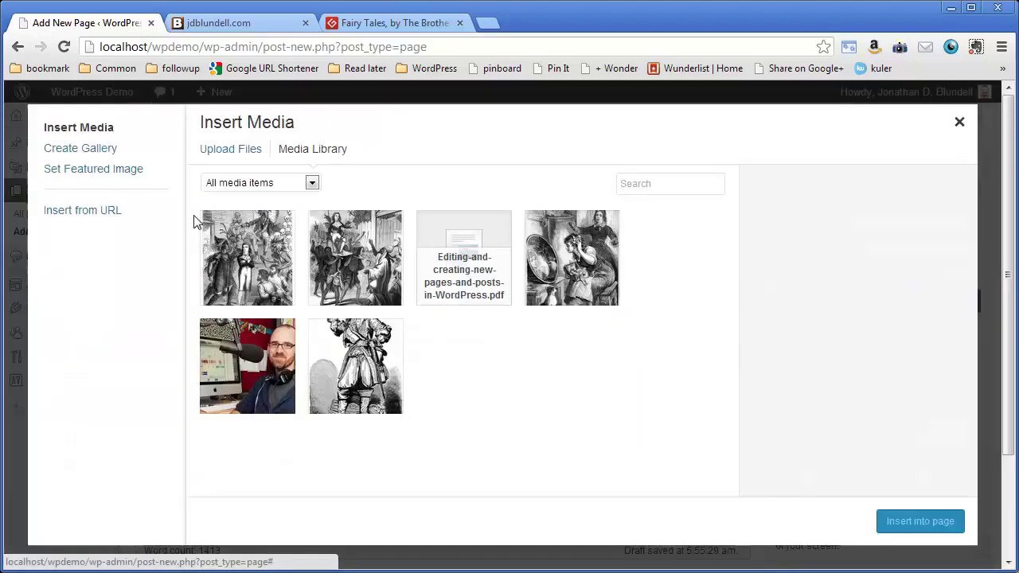
left_click(251, 157)
left_click(589, 368)
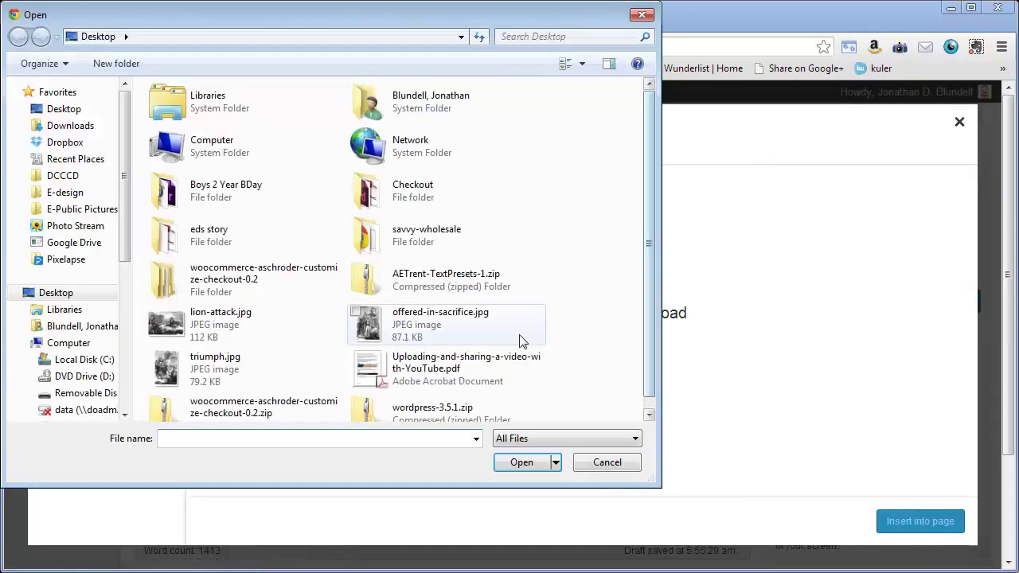
left_click_drag(652, 226, 655, 285)
left_click(459, 356)
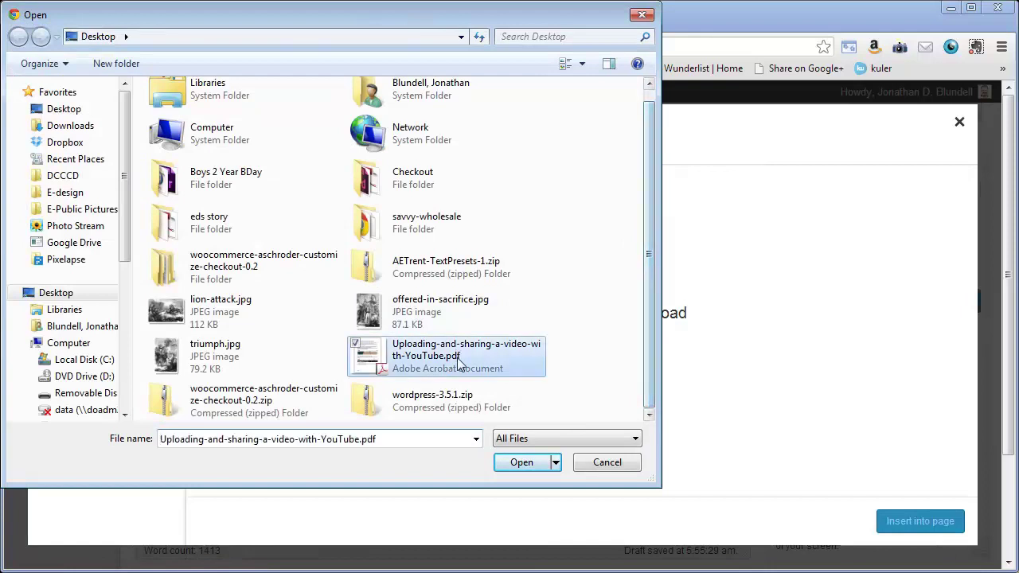
left_click(522, 462)
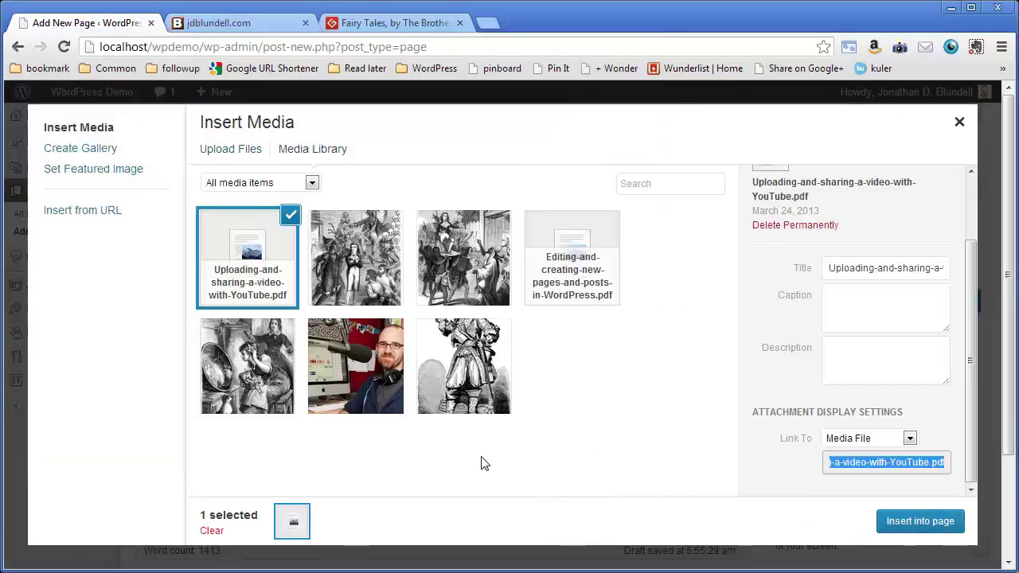
- Title the uploaded PDF "Find out more" and insert it into the page as a link
left_click(832, 268)
key("ctrl+a")
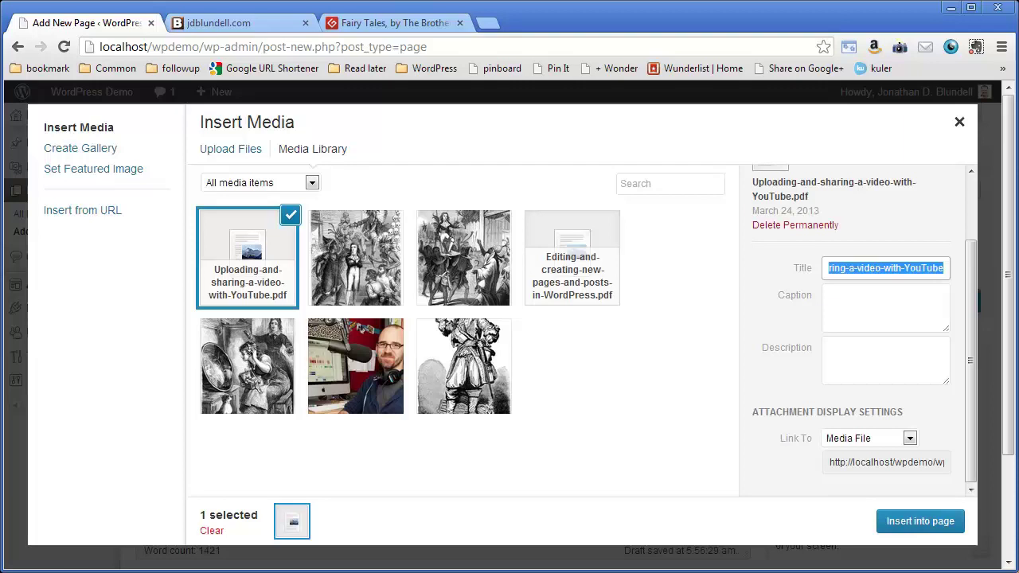
type("Find out more")
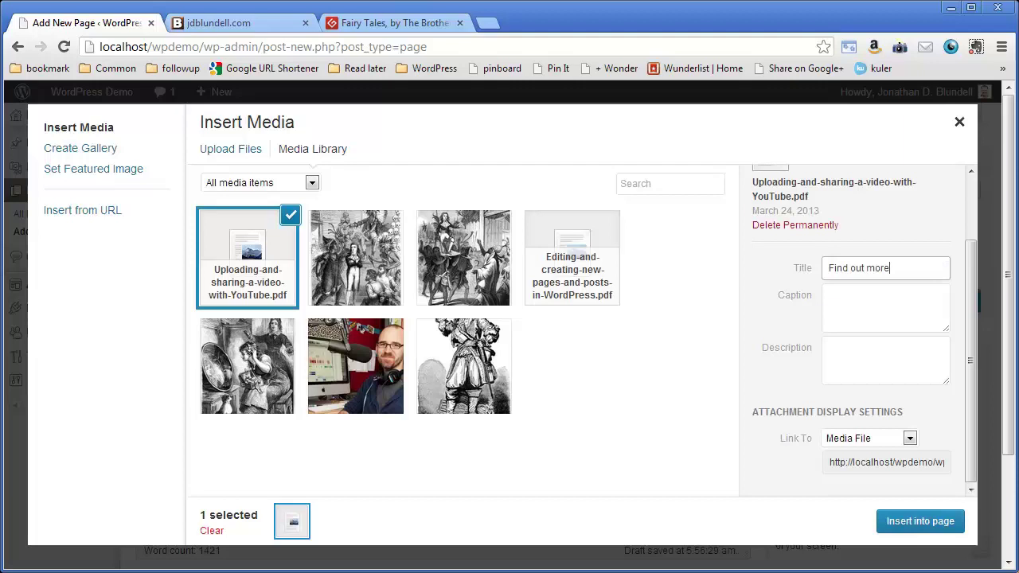
left_click(920, 521)
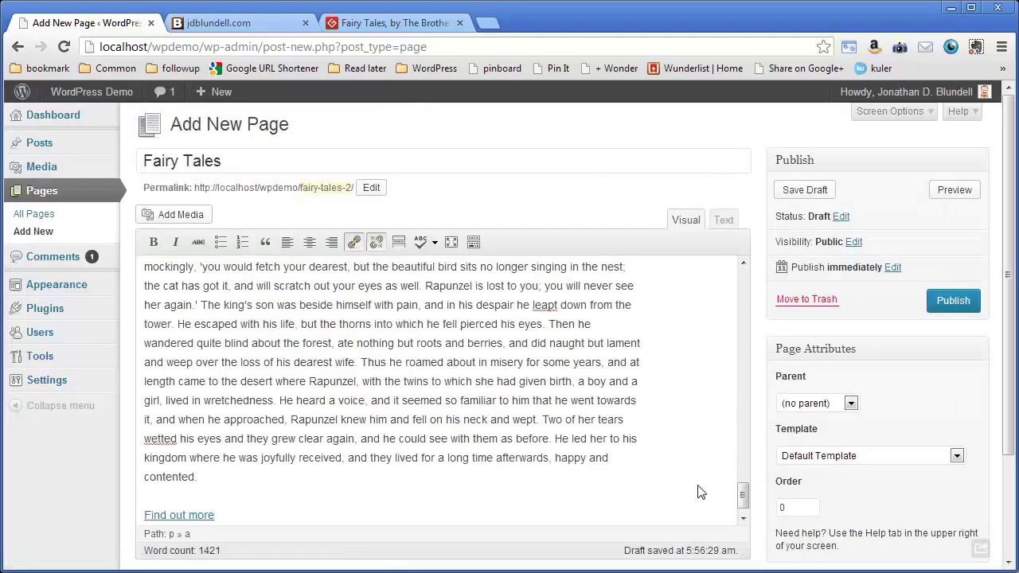
- Select "Rapunzel is lost to you" and enter the address copied from the open jdblundell.com site as its link destination
scroll(744, 486, "up", 1)
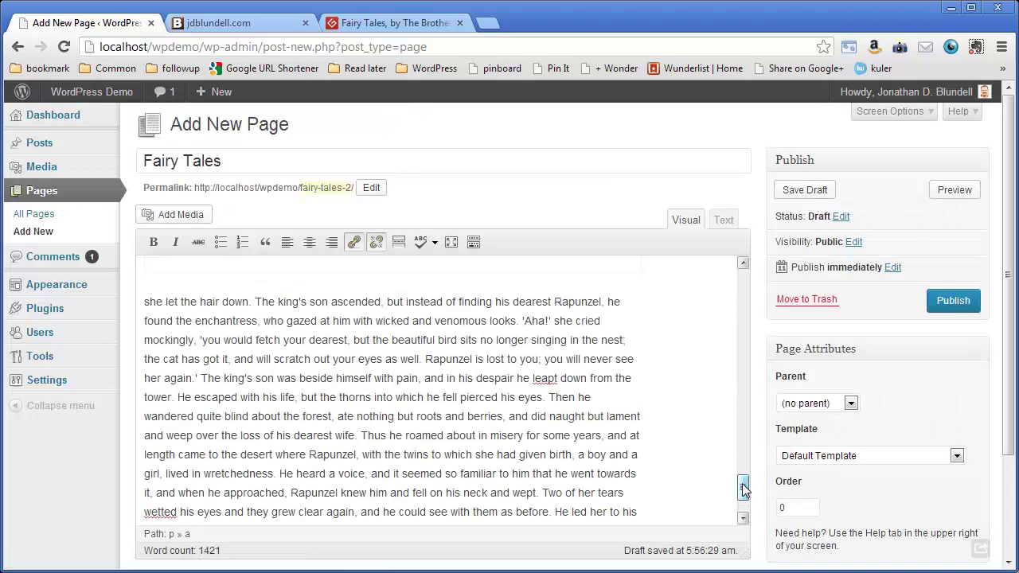
left_click_drag(428, 359, 541, 358)
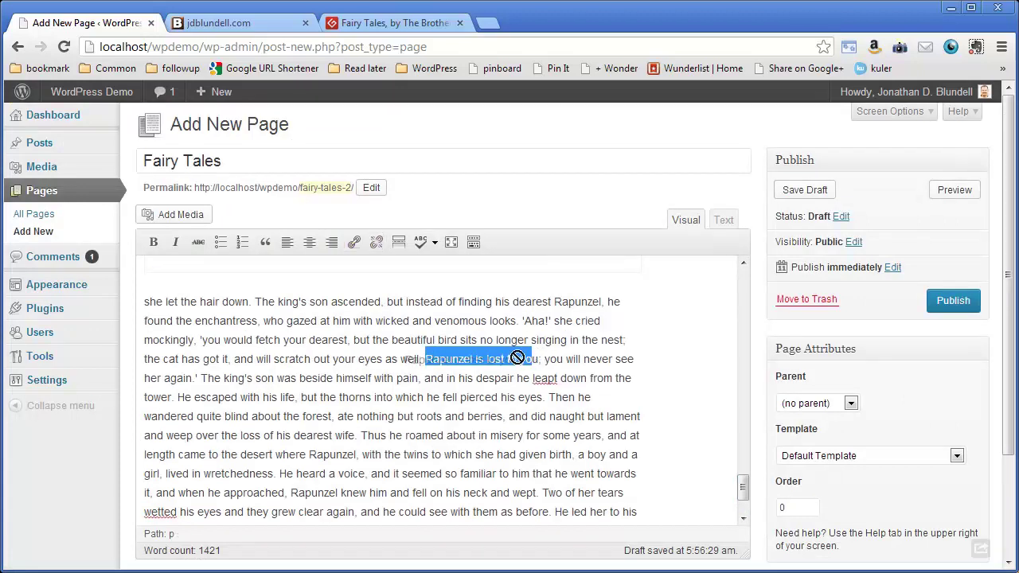
left_click(540, 358)
type(",")
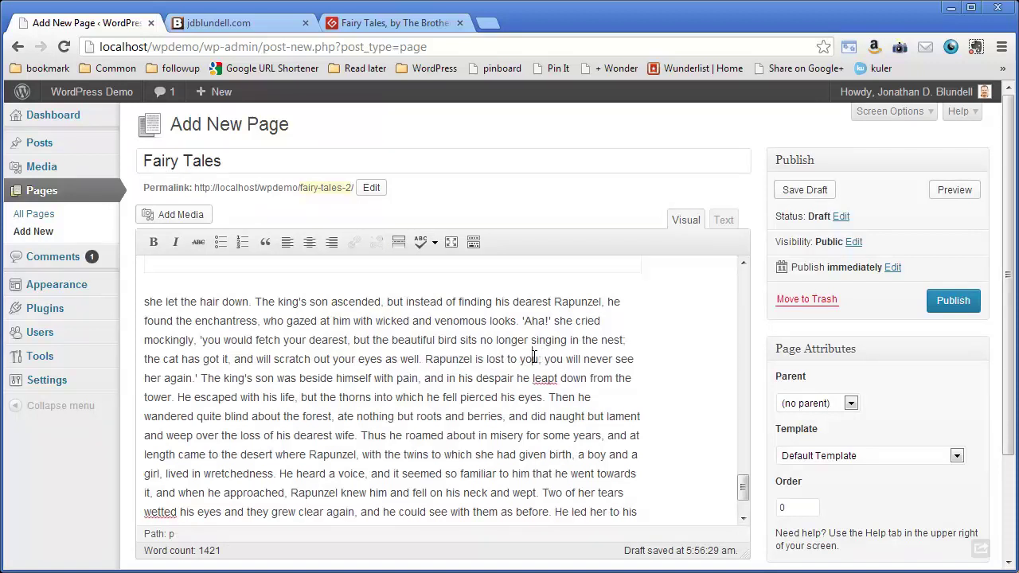
left_click_drag(540, 358, 429, 360)
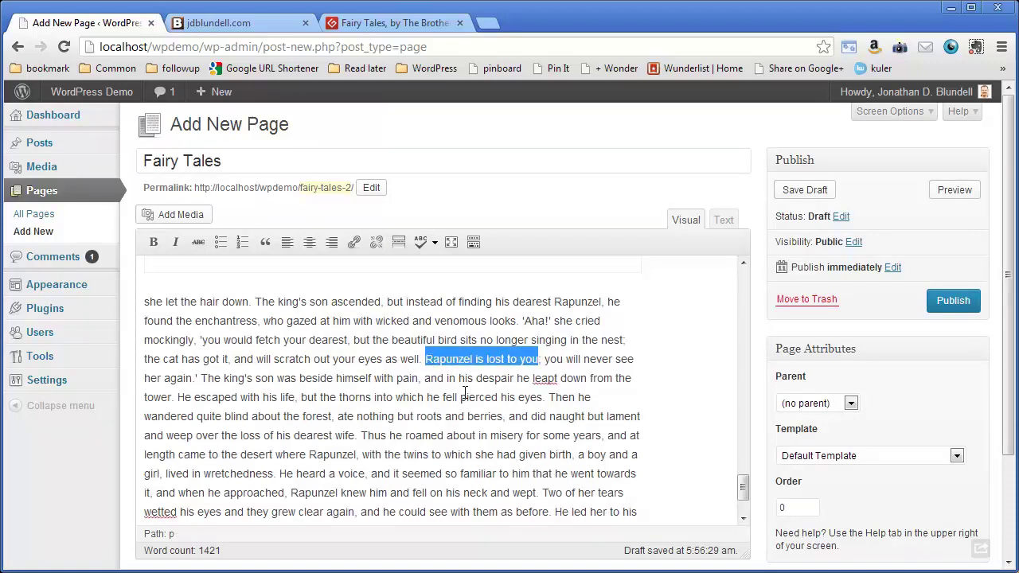
left_click(262, 22)
left_click(161, 43)
right_click(161, 41)
left_click(193, 87)
left_click(102, 22)
left_click(355, 245)
key("ctrl+v")
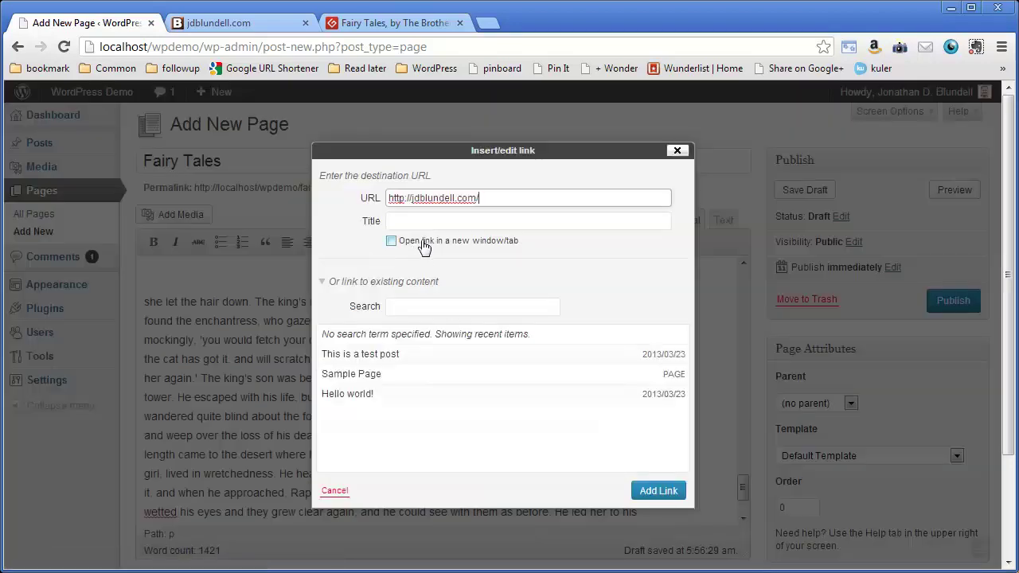
- Set the link to open in a new window, enter the site owner's name as its title and add it
left_click(406, 247)
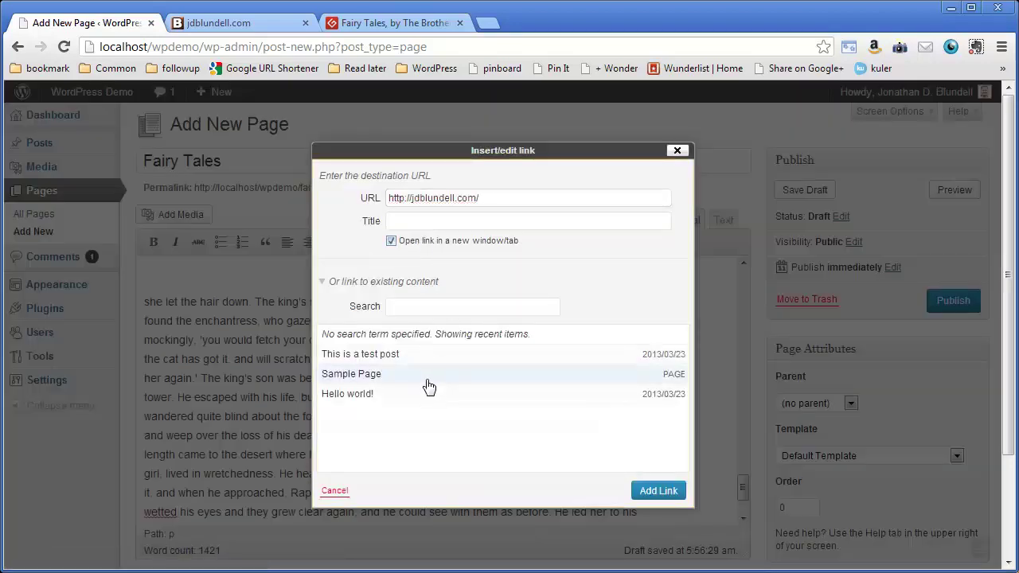
left_click(444, 223)
type("Jonathan Blundell")
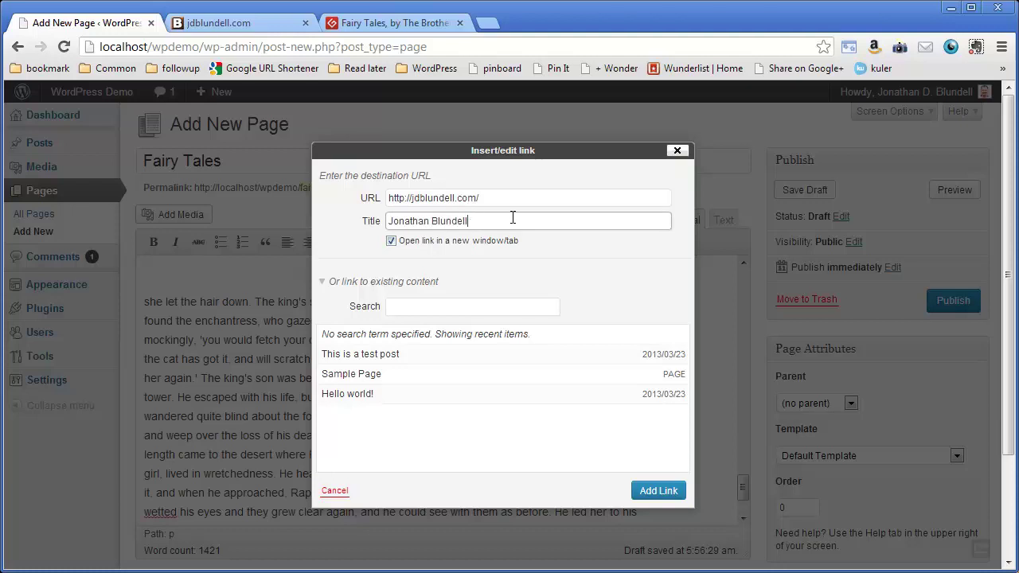
left_click(656, 491)
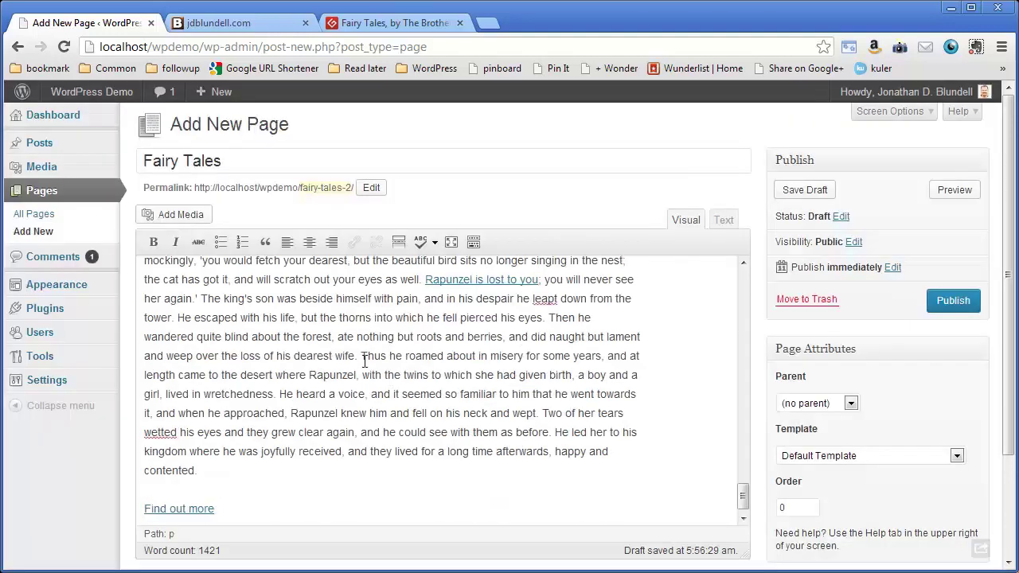
left_click_drag(360, 356, 446, 359)
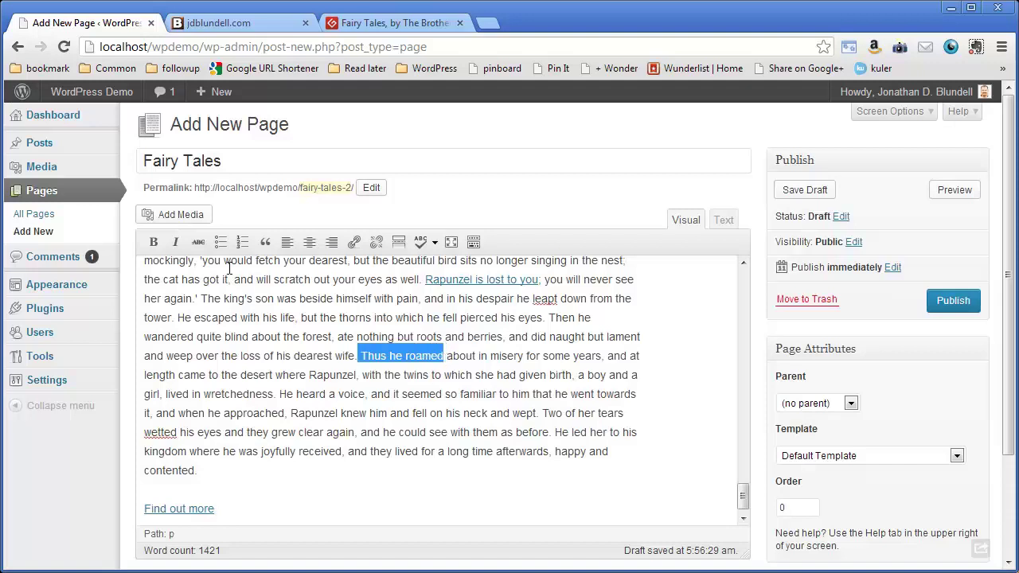
left_click(175, 215)
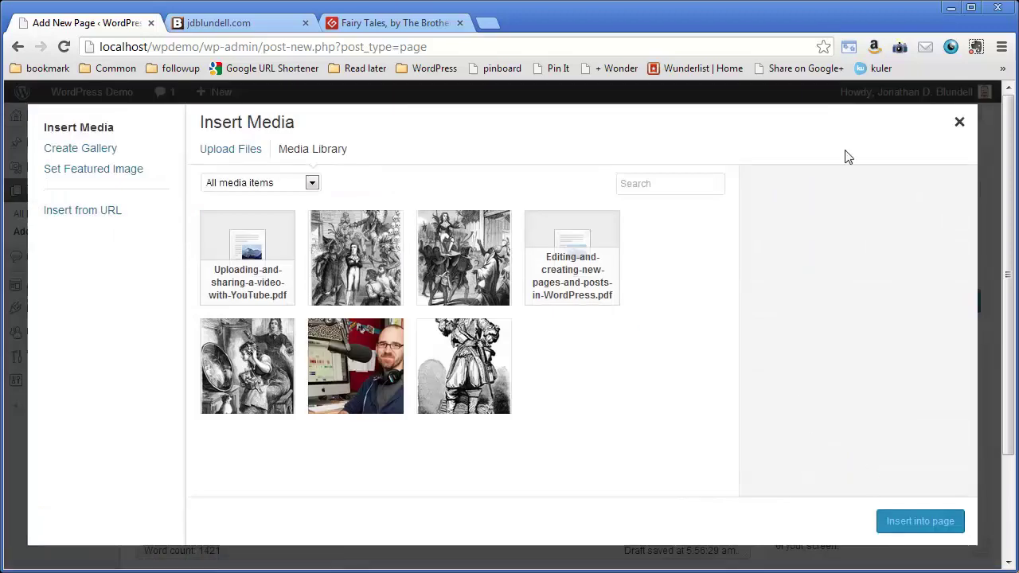
left_click(958, 123)
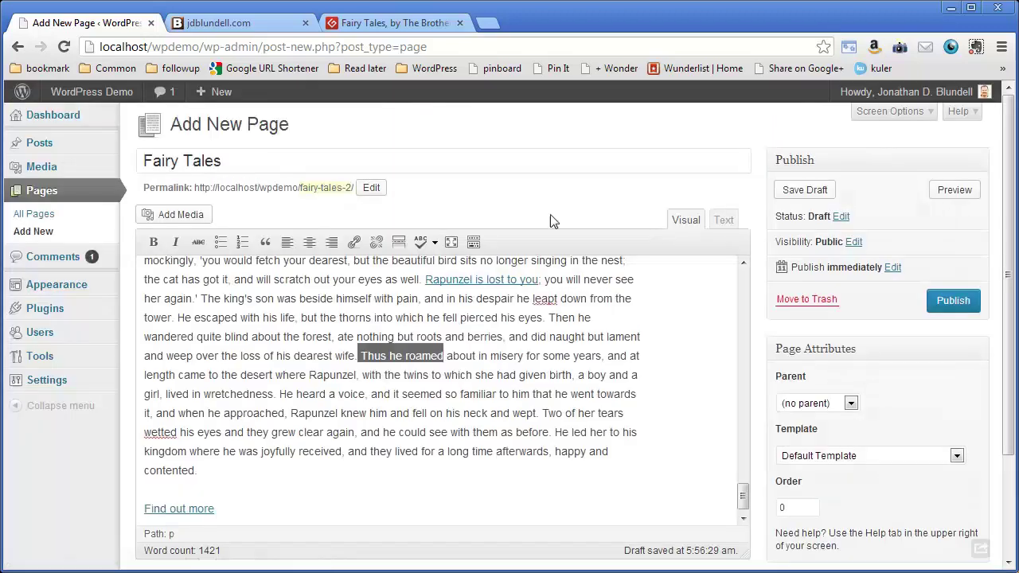
left_click(355, 241)
left_click(425, 196)
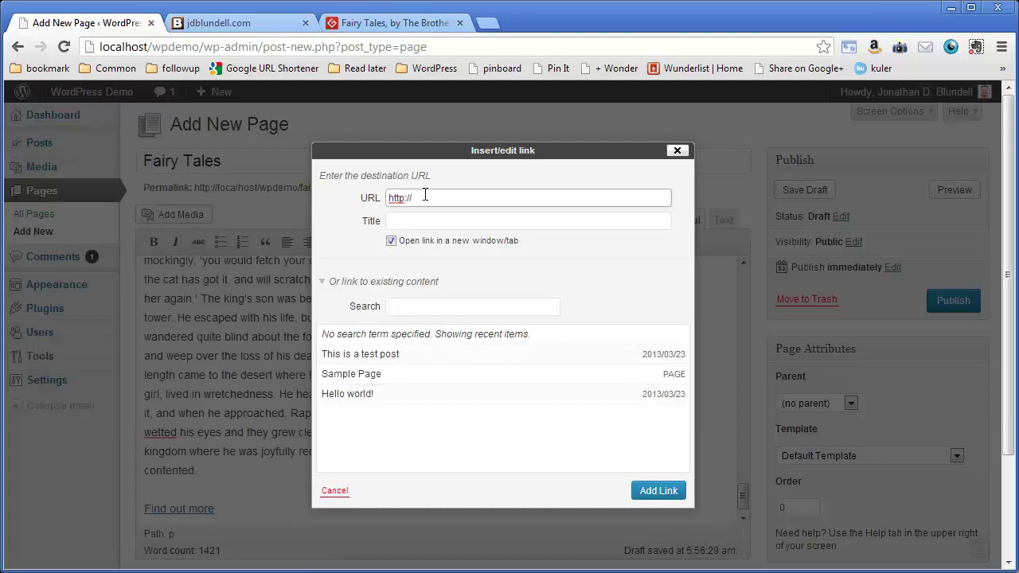
key("BackSpace")
key("BackSpace")
key("BackSpace")
key("BackSpace")
key("BackSpace")
key("BackSpace")
key("ctrl+v")
- Enter the site owner's full name as the link title and add the link to "Thus he roamed"
left_click(422, 224)
type("Jonathan D. Blun")
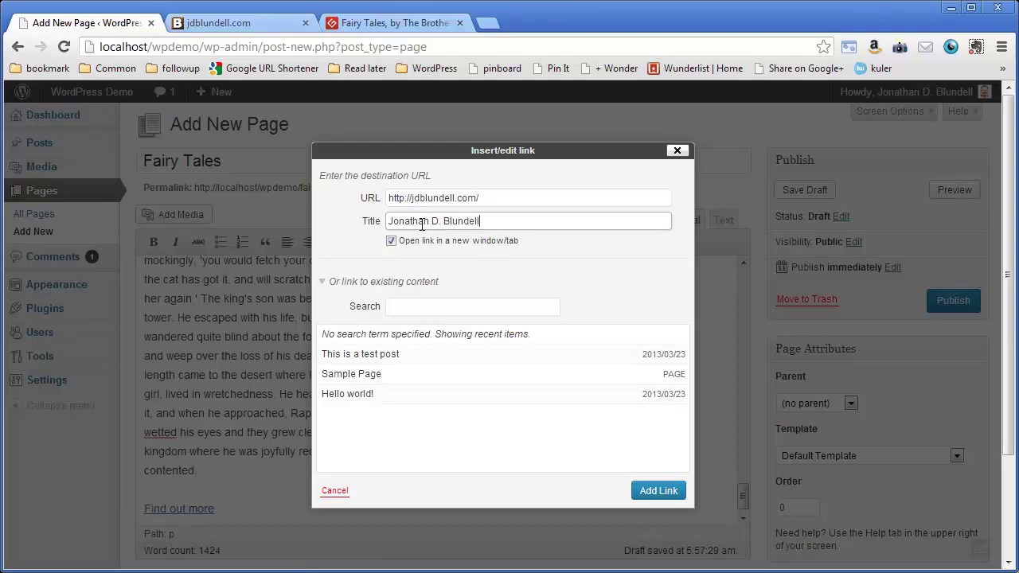
left_click(668, 490)
- Preview the draft page, check the links at the end of the story and return to the page editor
left_click_drag(740, 495, 773, 502)
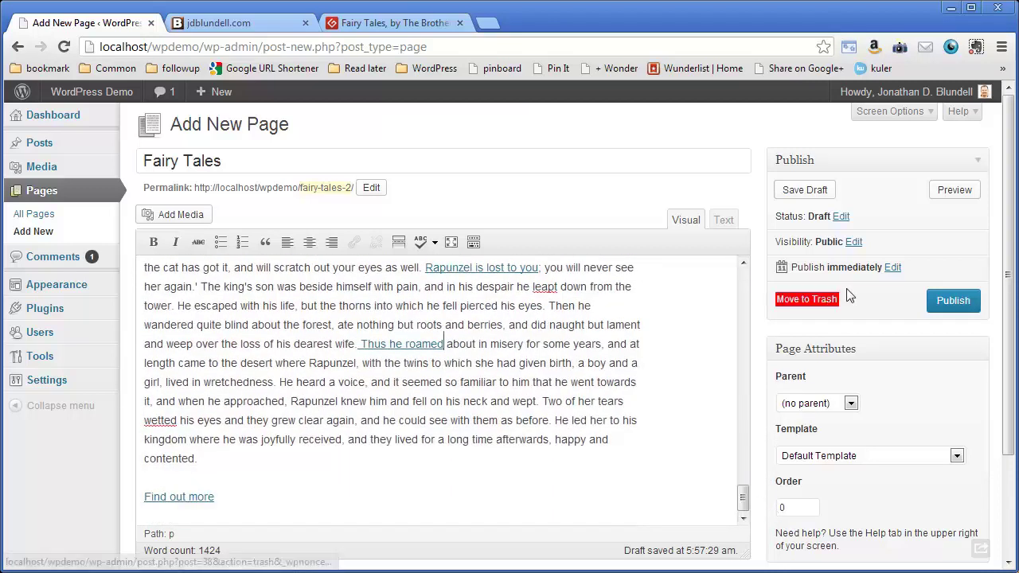
left_click(949, 188)
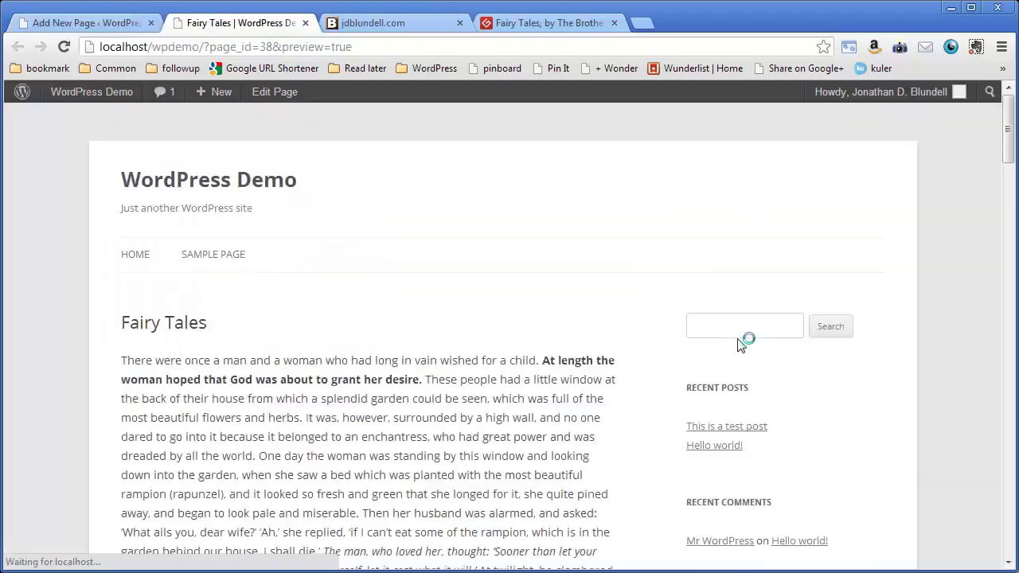
left_click_drag(1008, 153, 1009, 492)
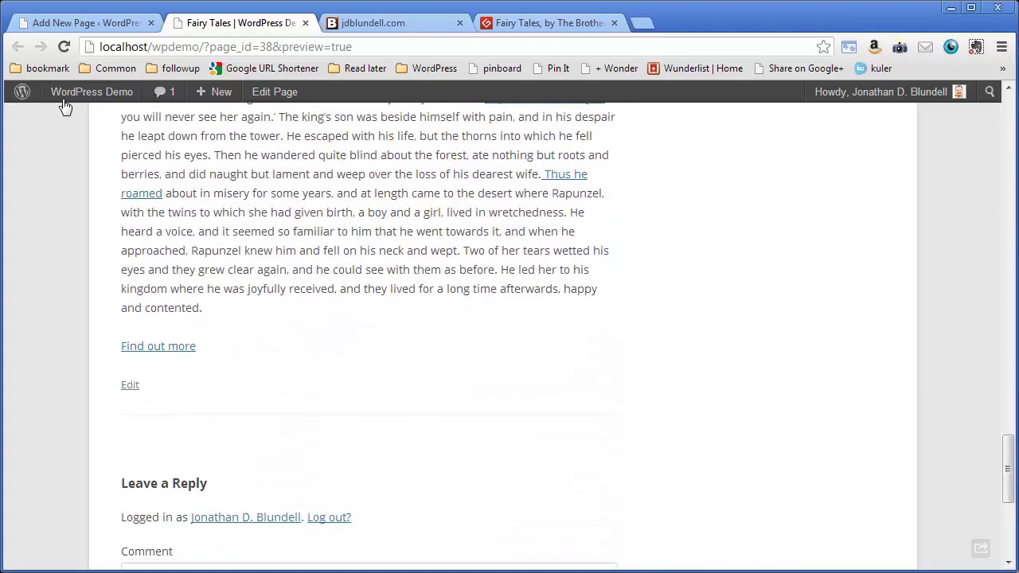
left_click(81, 29)
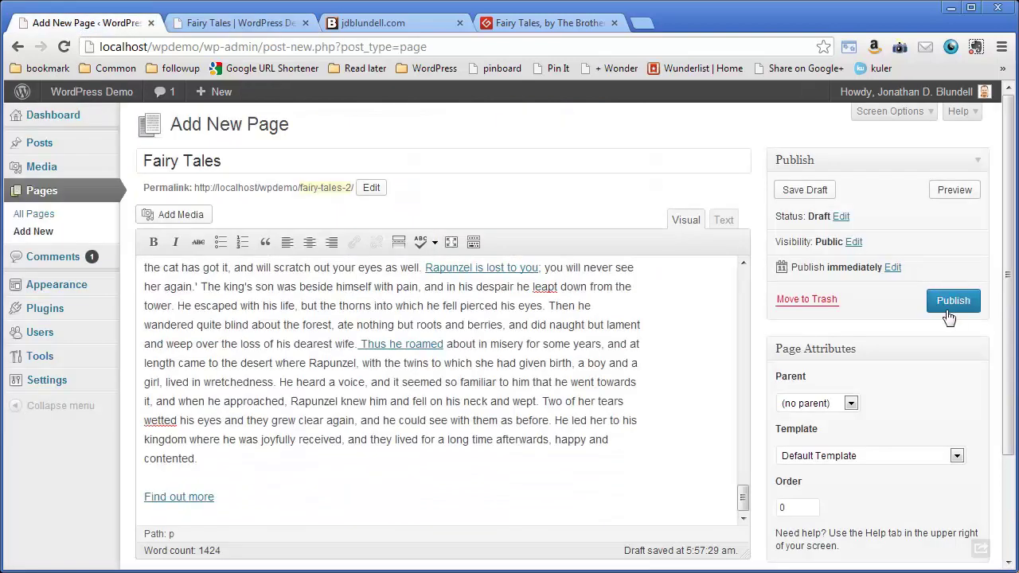
- Keep the page's parent as (no parent) and publish the page
scroll(986, 275, "down", 1)
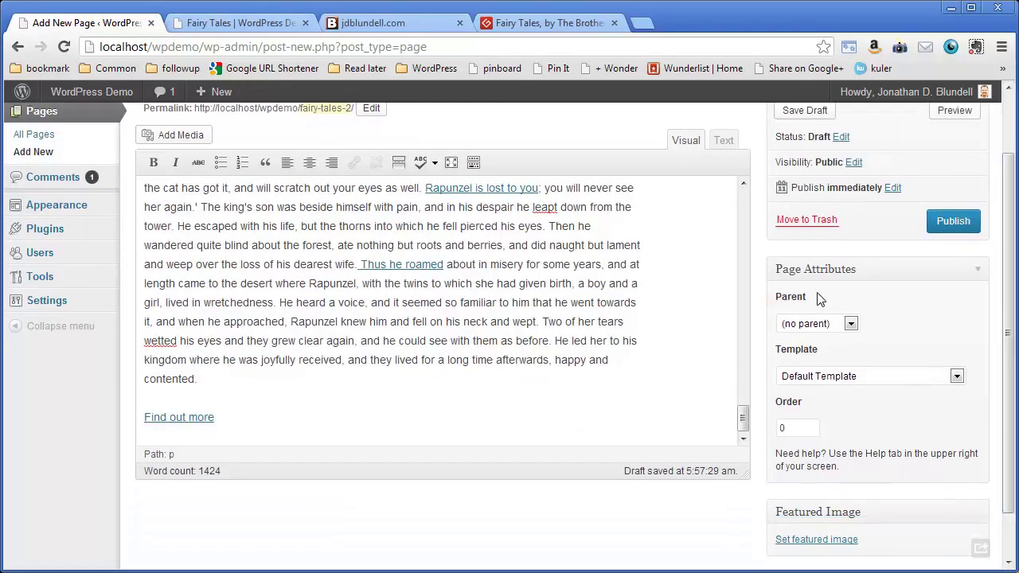
left_click(830, 327)
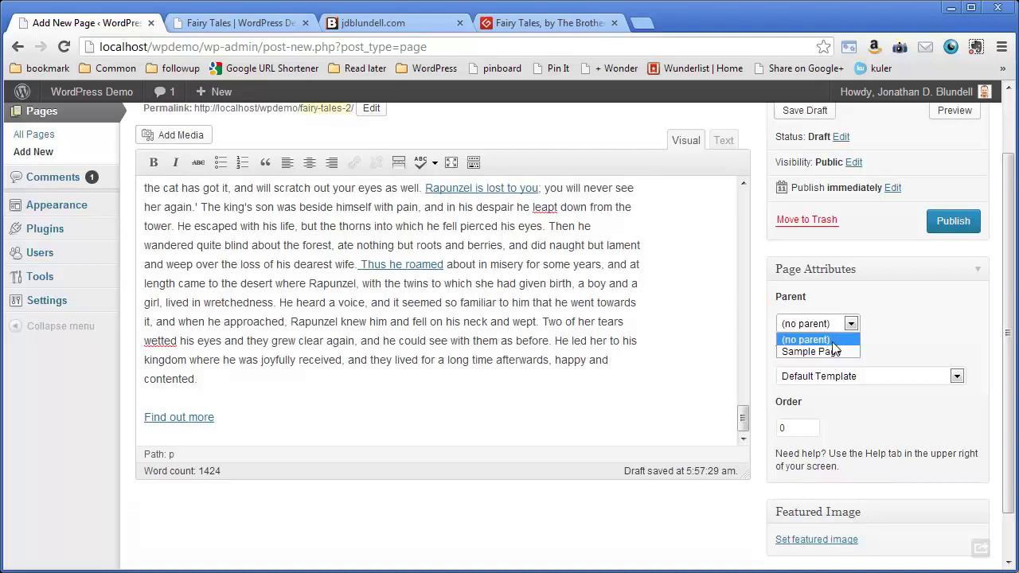
left_click(832, 343)
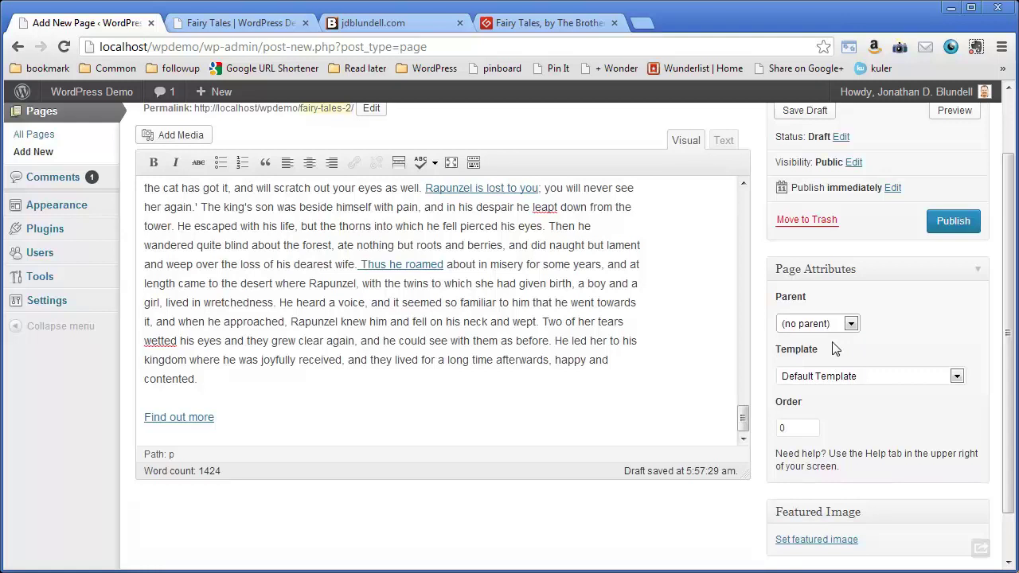
left_click(968, 227)
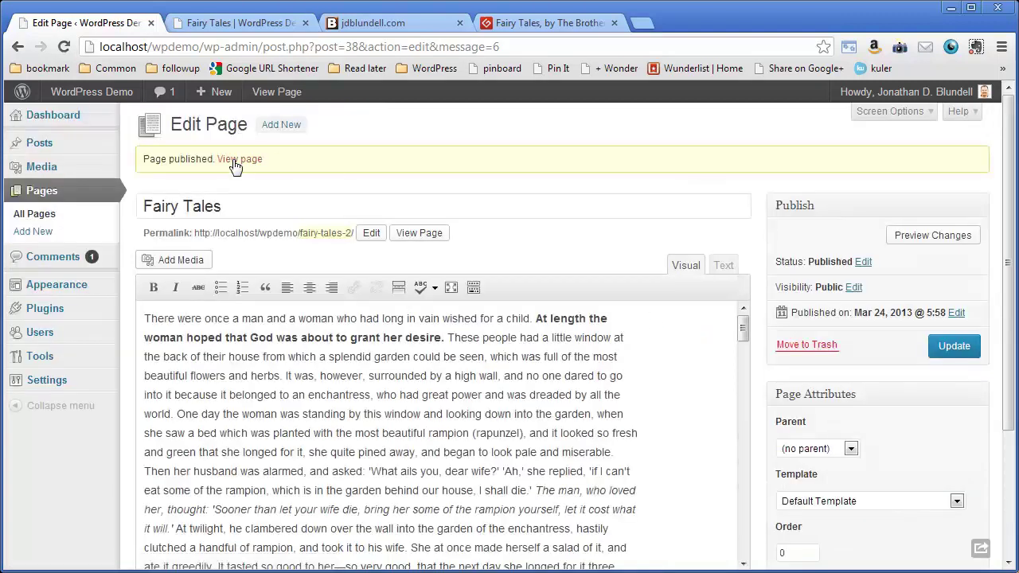
- View the published Fairy Tales page and examine its navigation menu and the Recent Posts list
left_click(236, 162)
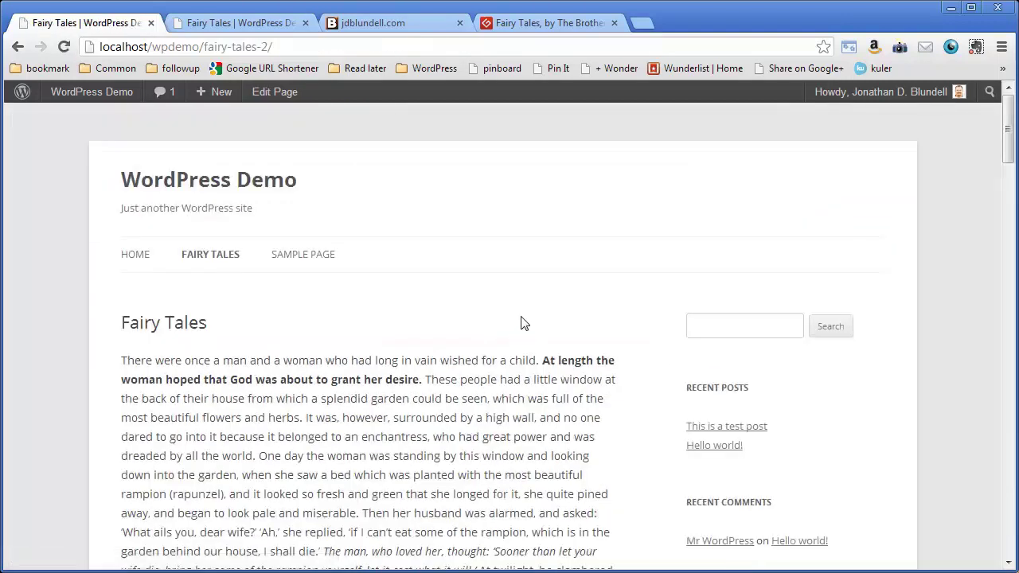
mouse_move(1008, 142)
left_mouse_down()
mouse_move(1008, 486)
mouse_move(1008, 126)
left_mouse_up()
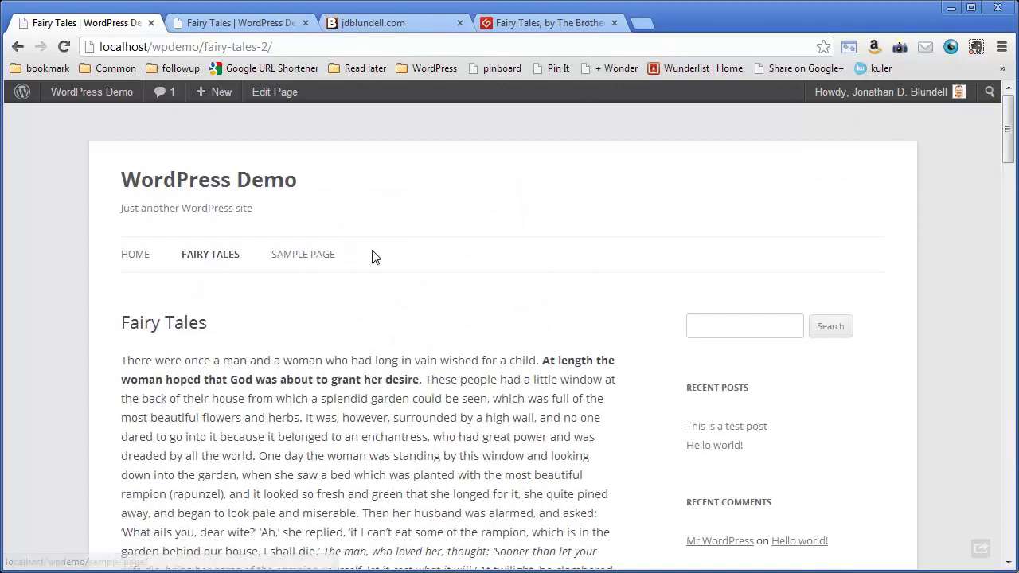
left_click_drag(371, 257, 125, 252)
left_click(446, 266)
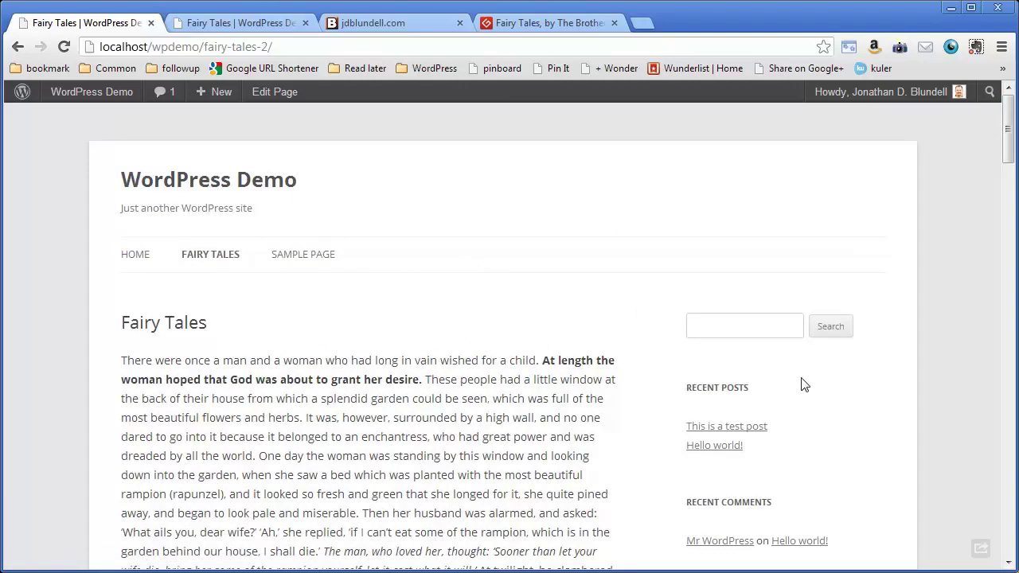
left_click_drag(678, 388, 769, 456)
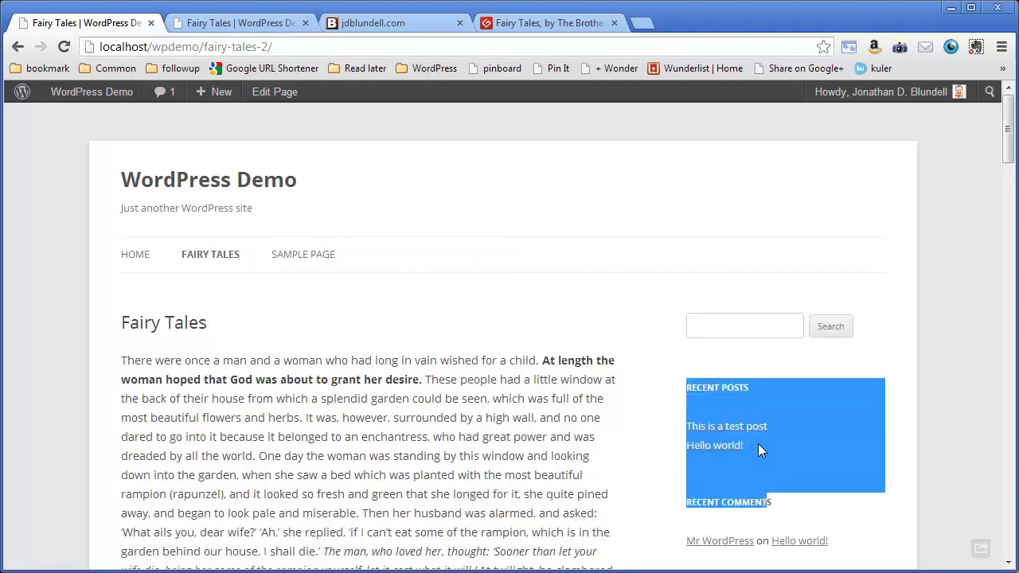
left_click(758, 444)
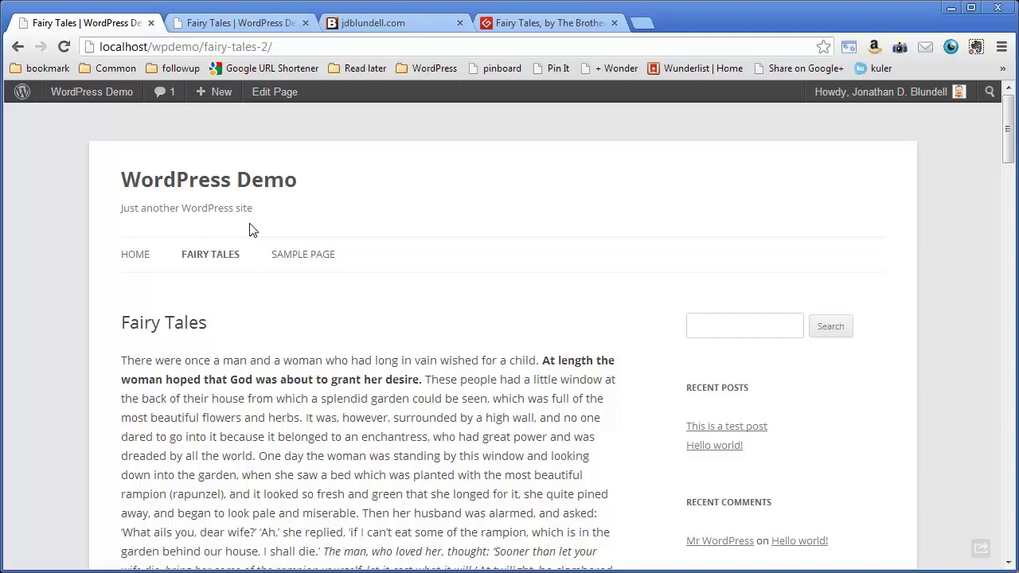
- Review the published Fairy Tales page from its navigation menu through the story's formatting, images and links, and return to the site's home page
left_click_drag(368, 257, 250, 263)
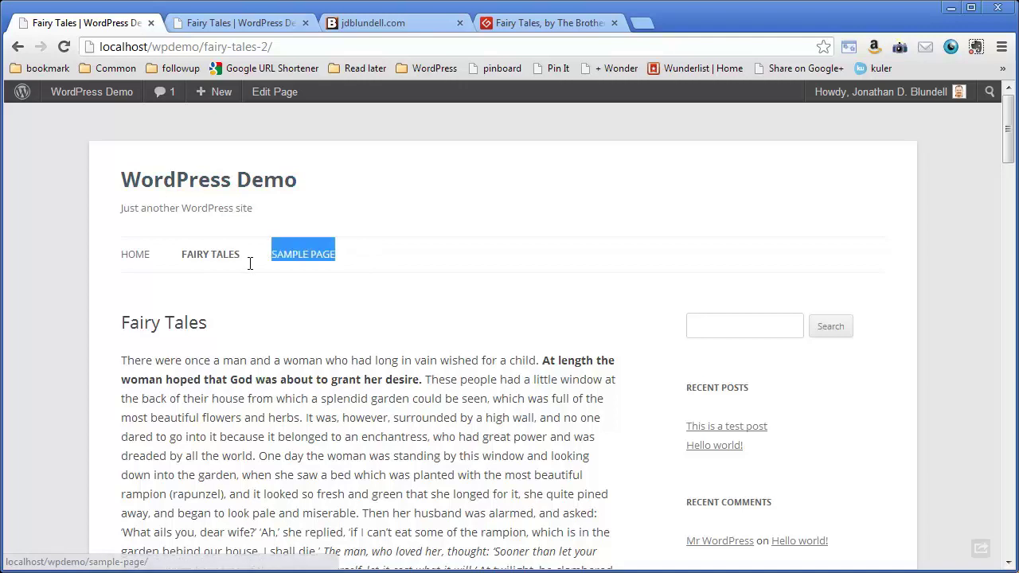
left_click(436, 271)
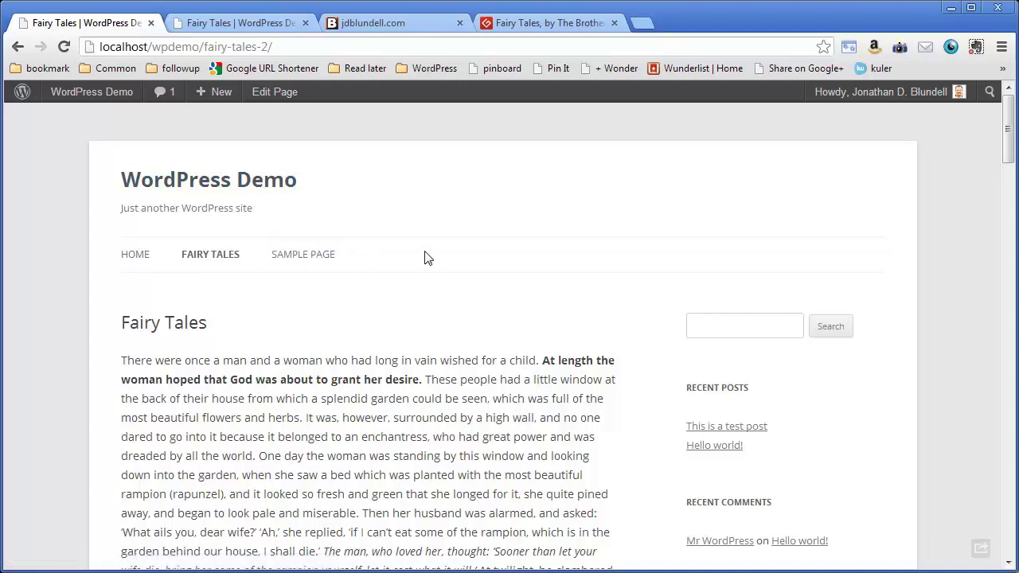
scroll(427, 257, "down", 13)
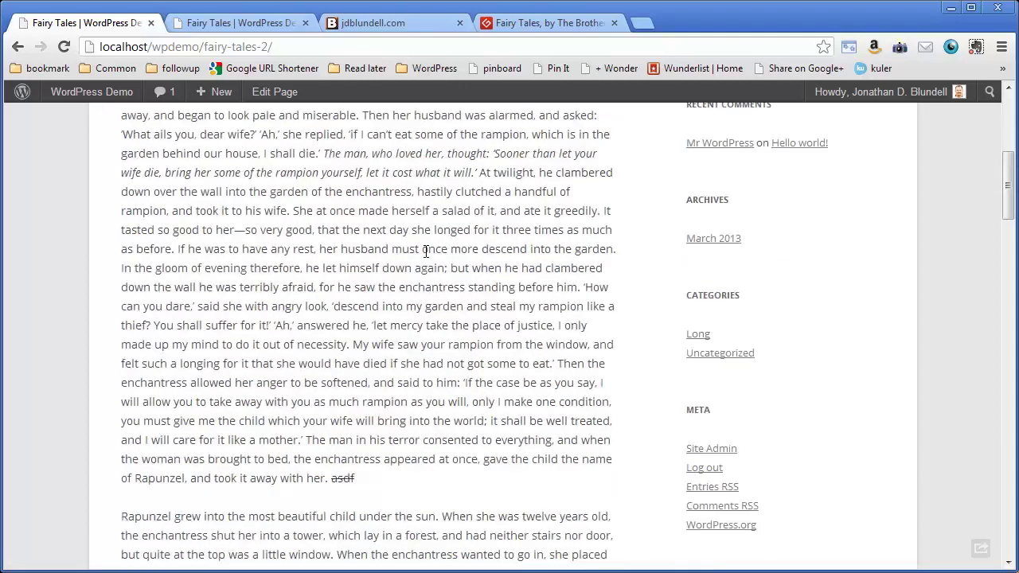
scroll(427, 252, "down", 13)
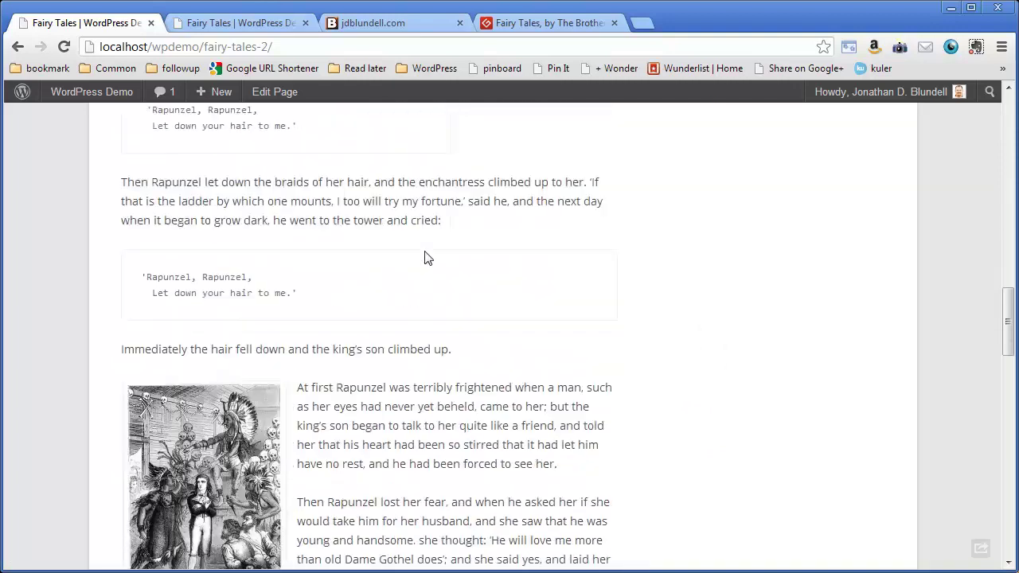
scroll(427, 253, "down", 2)
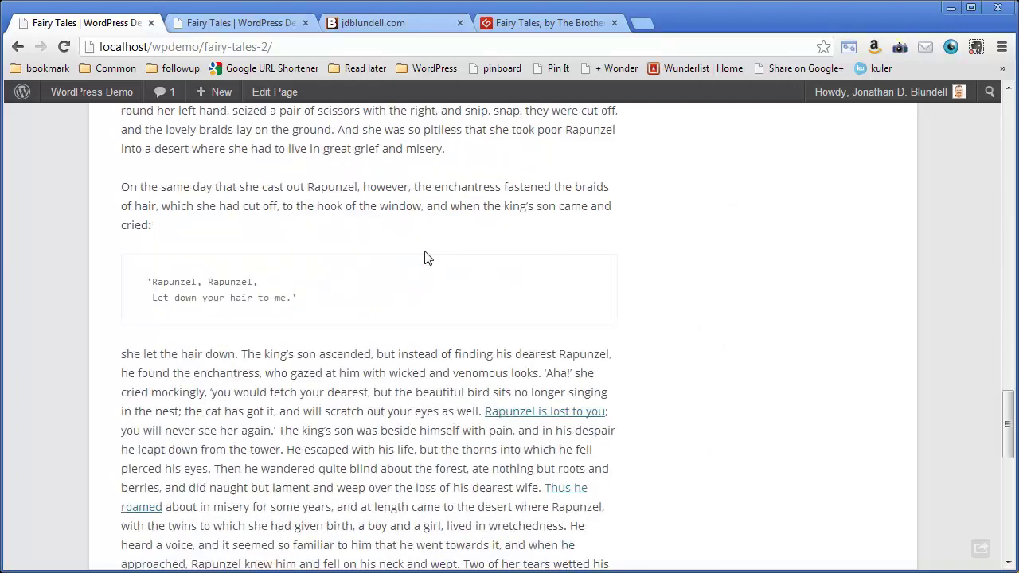
scroll(424, 257, "down", 1)
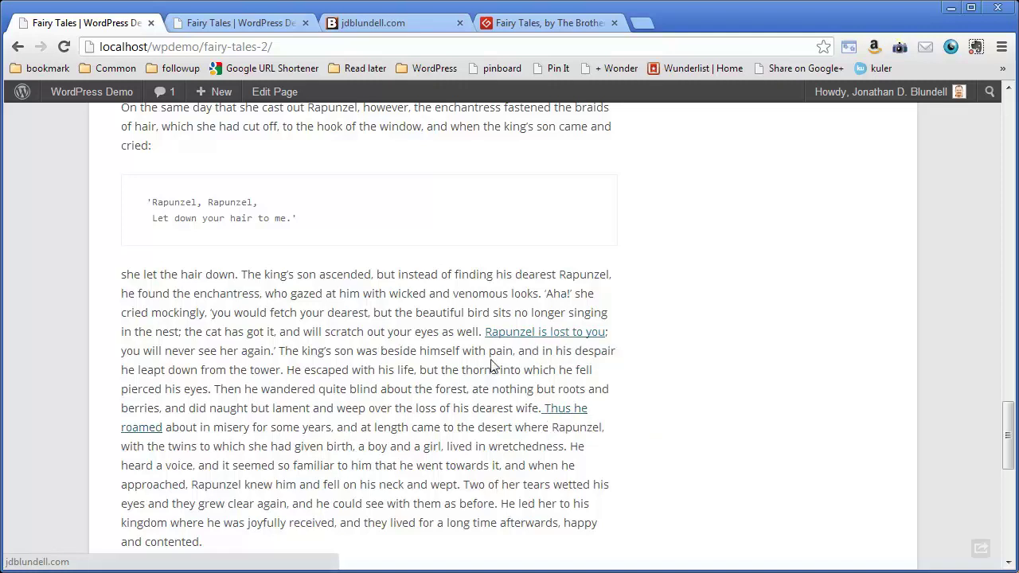
scroll(388, 446, "down", 3)
scroll(388, 448, "up", 10)
scroll(388, 450, "up", 10)
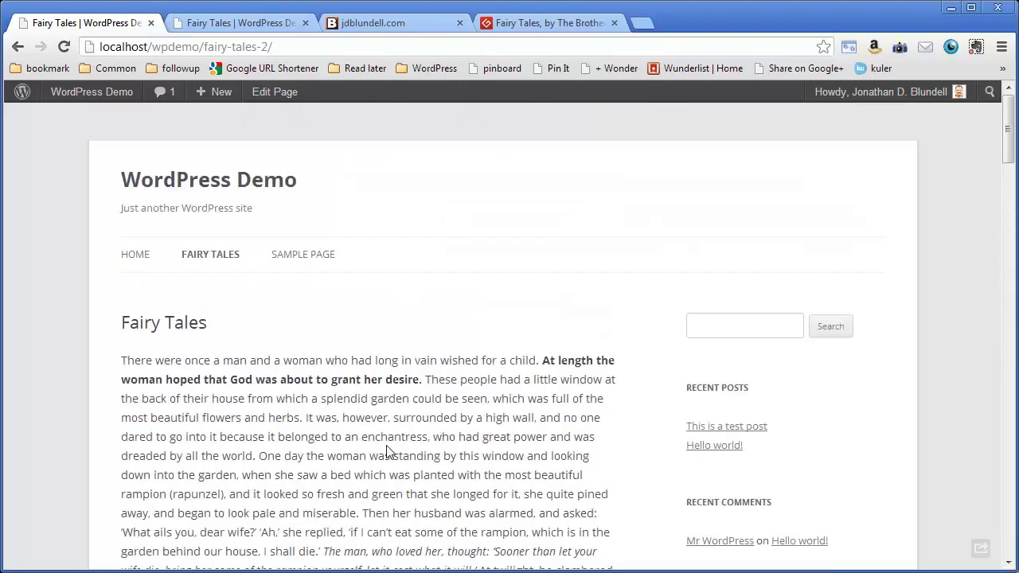
left_click(231, 190)
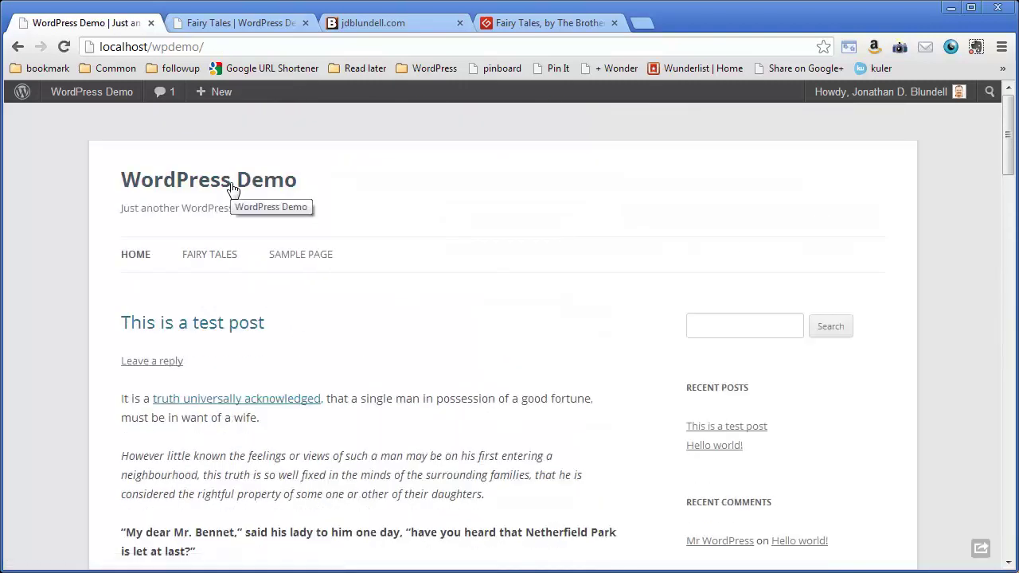